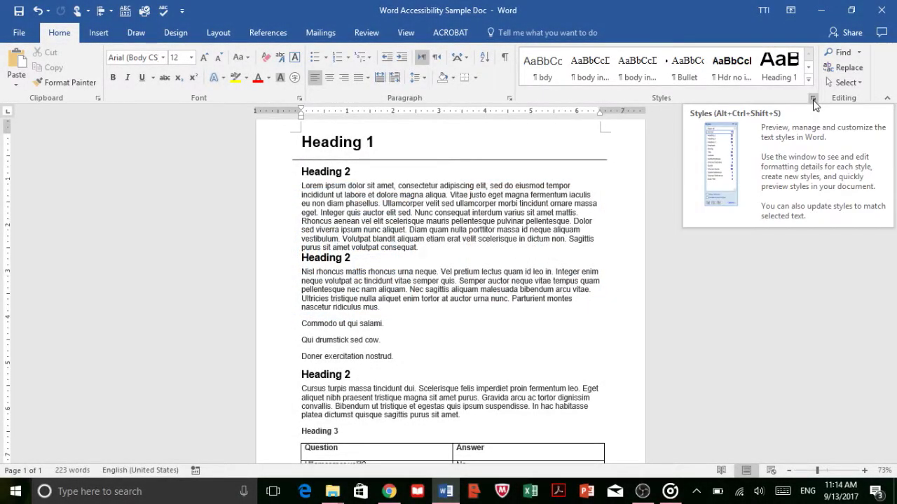
Show the Styles list and check which style is applied to the Heading 1, Heading 2 and Heading 3 text.
{"action": "left_click", "coordinate": [813, 99]}
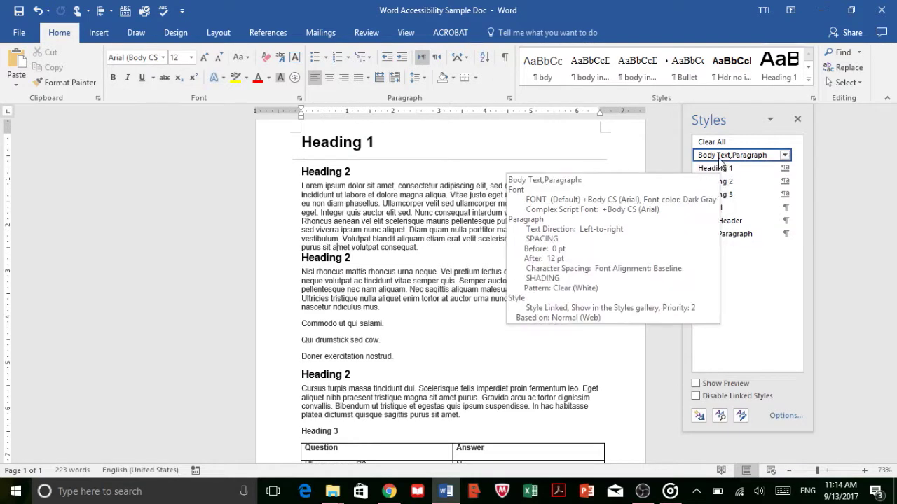
{"action": "mouse_move", "coordinate": [718, 171]}
{"action": "mouse_move", "coordinate": [724, 196]}
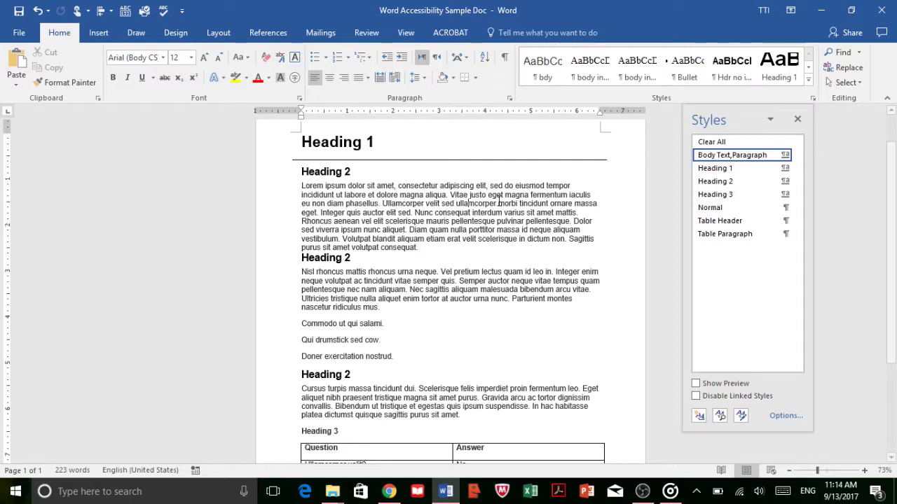
{"action": "left_click", "coordinate": [335, 142]}
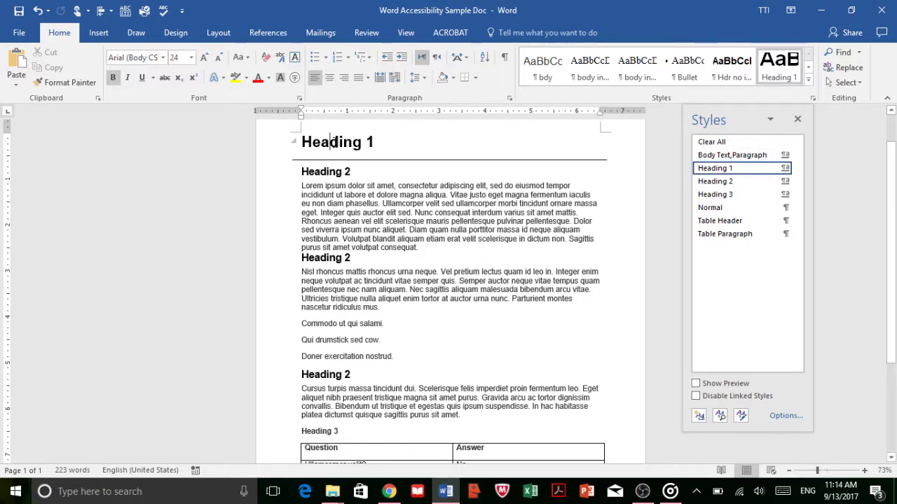
{"action": "left_click", "coordinate": [339, 172]}
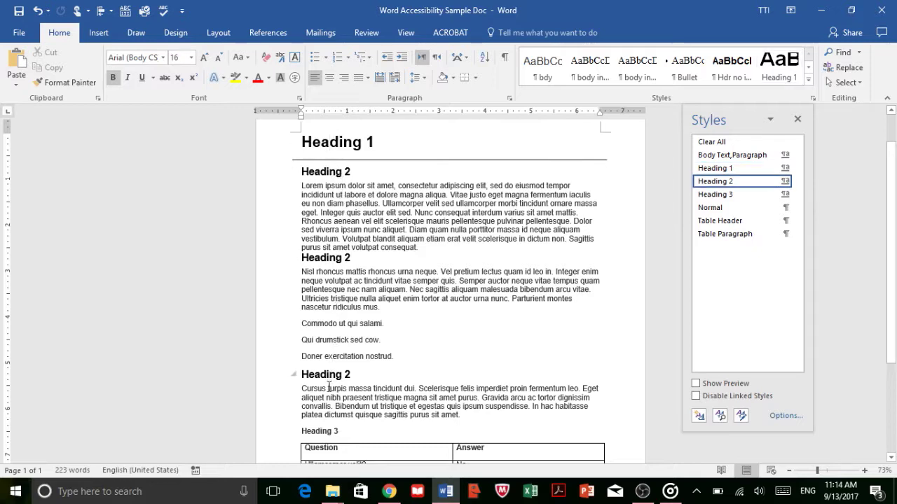
{"action": "left_click", "coordinate": [323, 431]}
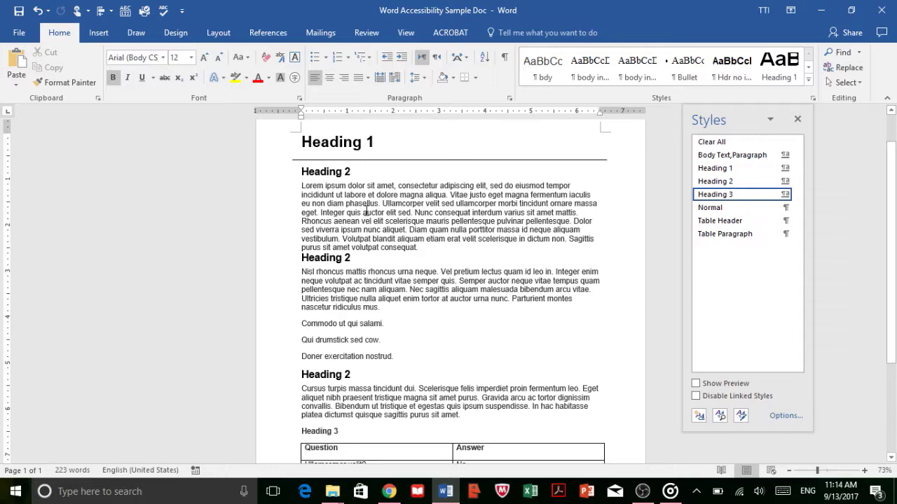
Increase the paragraph spacing after the first body paragraph to separate it from the second Heading 2.
{"action": "key", "text": "alt+p"}
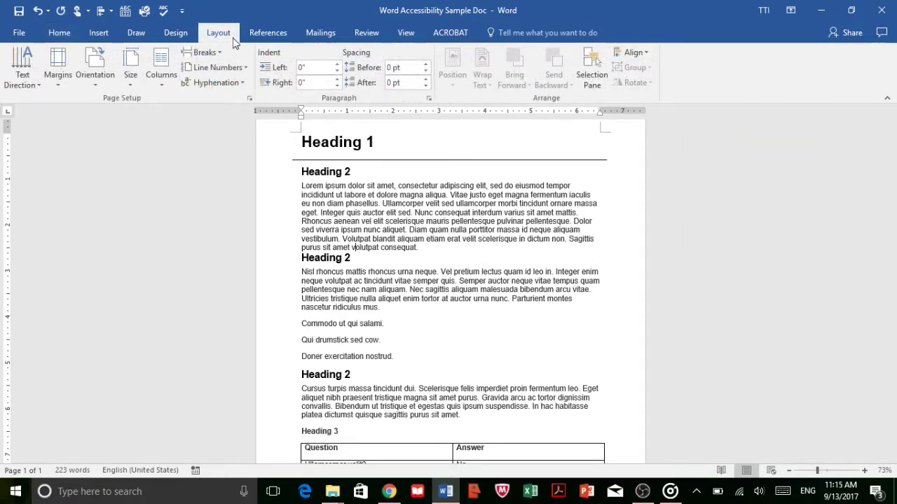
{"action": "left_click", "coordinate": [426, 79]}
{"action": "left_click", "coordinate": [426, 79]}
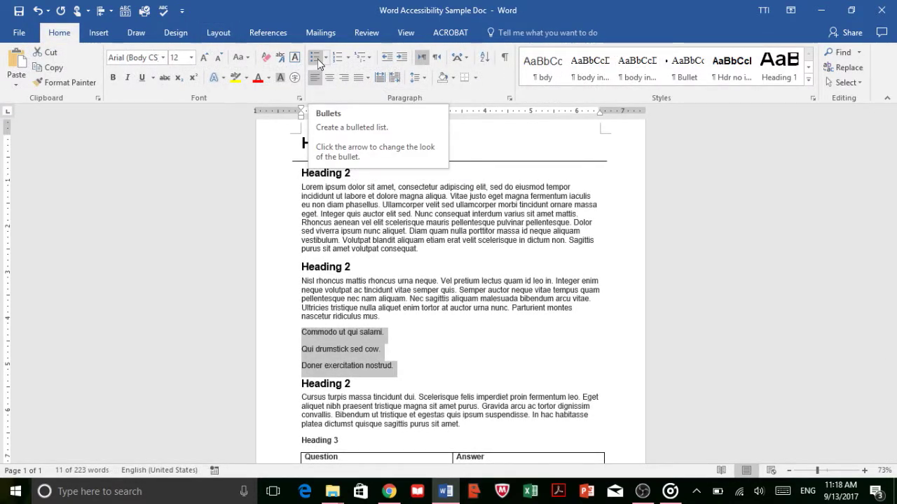
Turn the three short lines from "Commodo ut qui salami." to "Doner exercitation nostrud." into a bulleted list.
{"action": "left_click", "coordinate": [318, 61]}
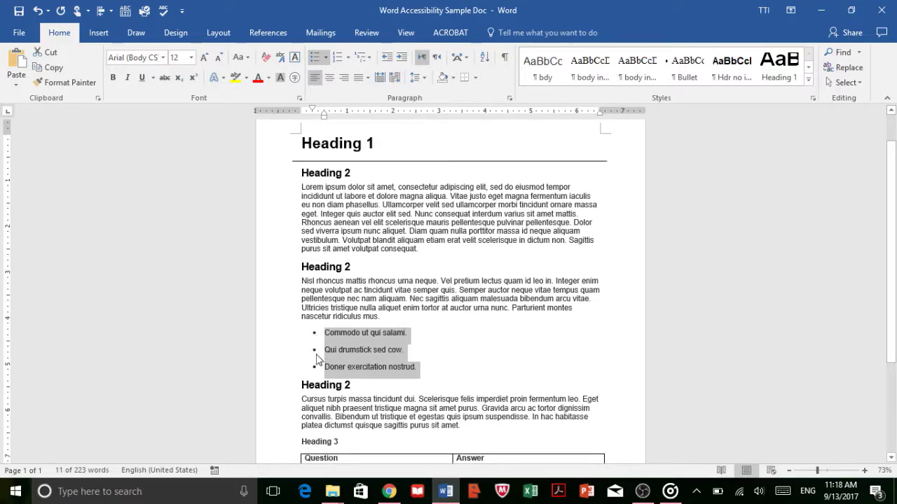
Examine the Question and Answer table under Heading 3 by selecting its cells, then return to its header cell.
{"action": "scroll", "coordinate": [363, 365], "scroll_direction": "down", "scroll_amount": 3}
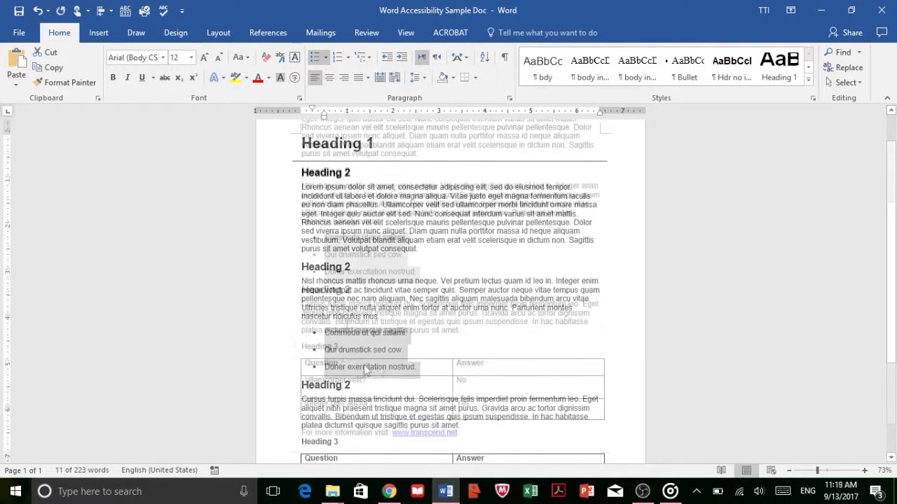
{"action": "left_click", "coordinate": [359, 365]}
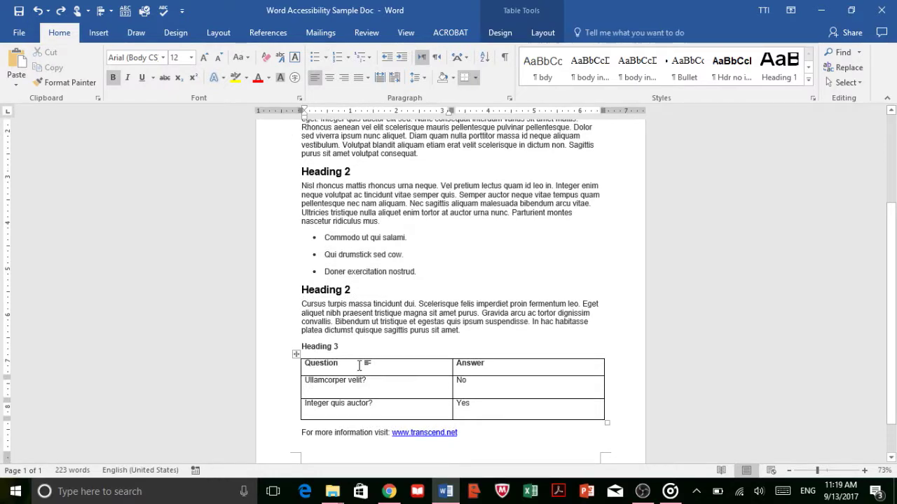
{"action": "left_click_drag", "start_coordinate": [386, 369], "coordinate": [475, 412]}
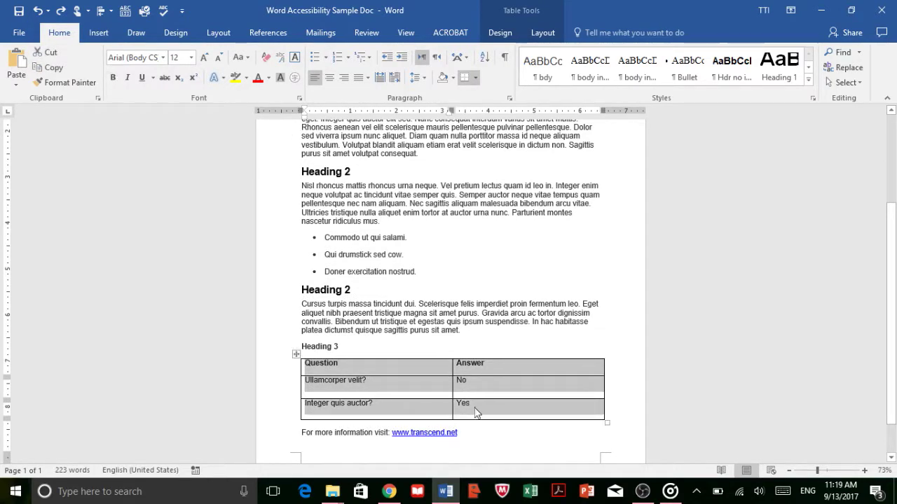
{"action": "left_click", "coordinate": [338, 369]}
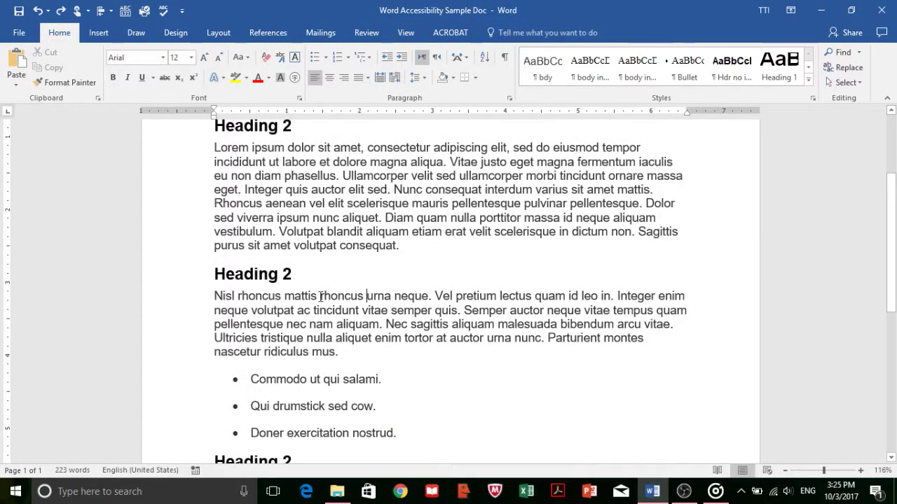
Colour the second "rhoncus" in the paragraph under the second Heading 2 red.
{"action": "left_click_drag", "start_coordinate": [320, 296], "coordinate": [364, 296]}
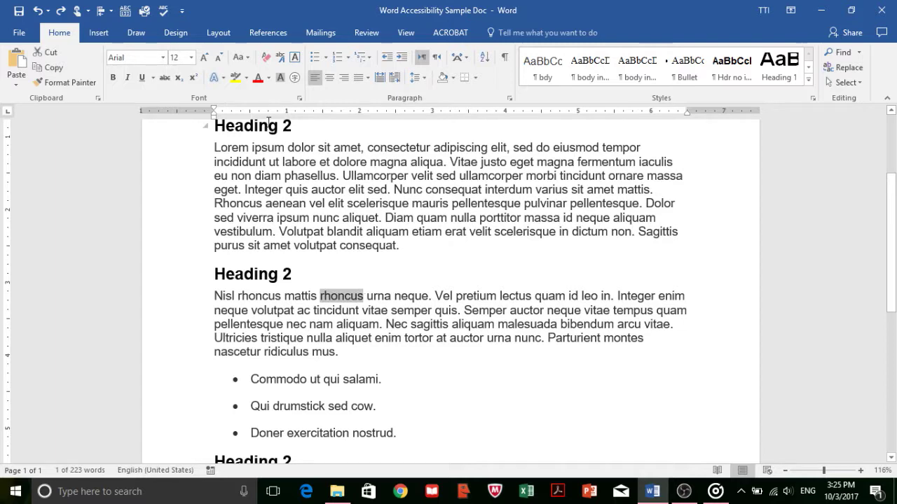
{"action": "left_click", "coordinate": [258, 79]}
{"action": "left_click", "coordinate": [343, 324]}
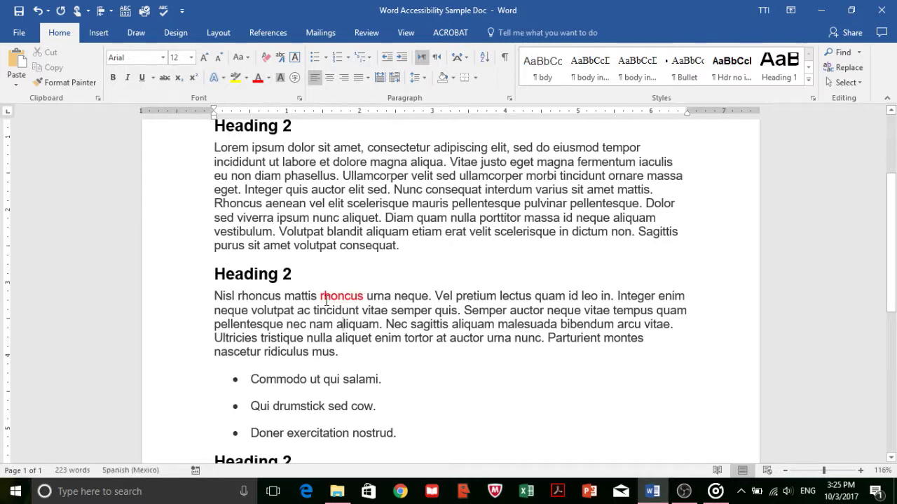
Make the red word "rhoncus" bold and italic.
{"action": "left_click_drag", "start_coordinate": [321, 297], "coordinate": [363, 297]}
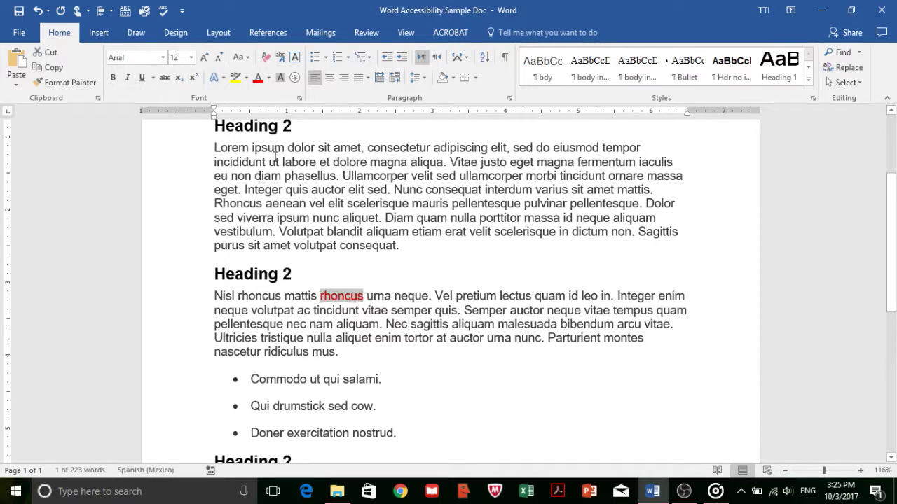
{"action": "left_click", "coordinate": [113, 79]}
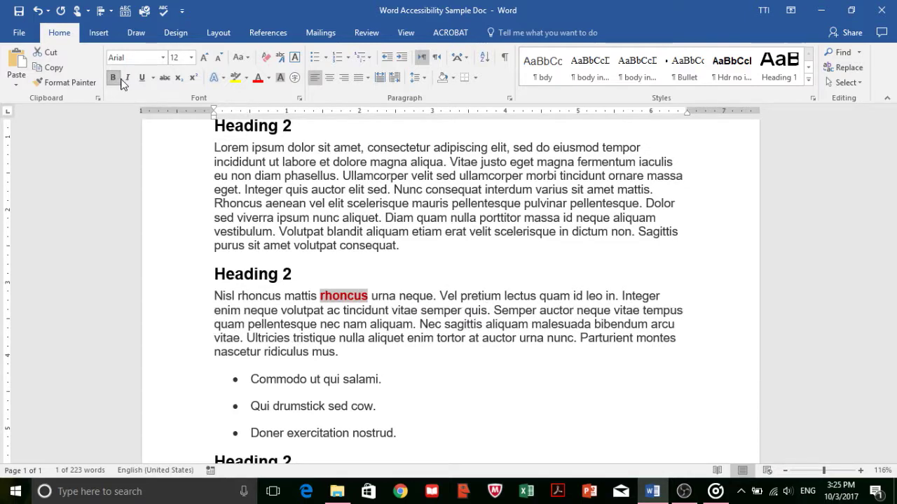
{"action": "left_click", "coordinate": [127, 78]}
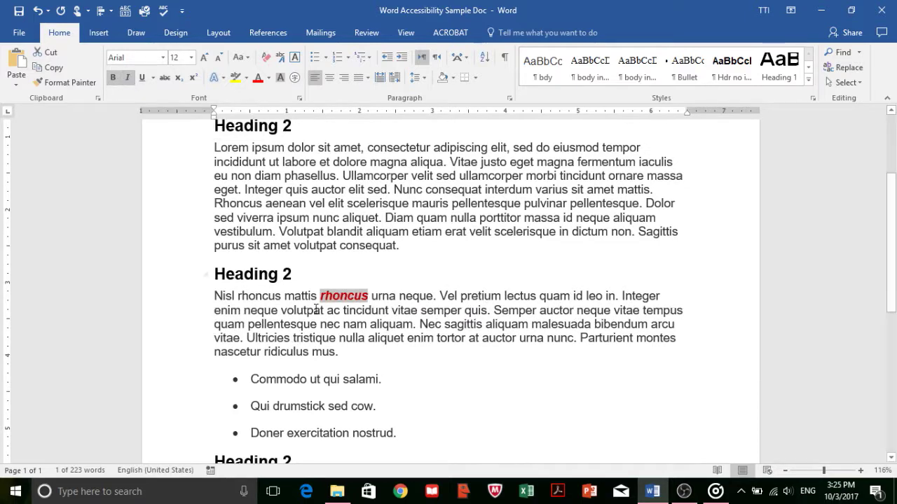
Remove the black highlight from the word "rhoncus" in the paragraph under the second Heading 2.
{"action": "left_click", "coordinate": [370, 296]}
{"action": "key", "text": "ctrl+shift+Left"}
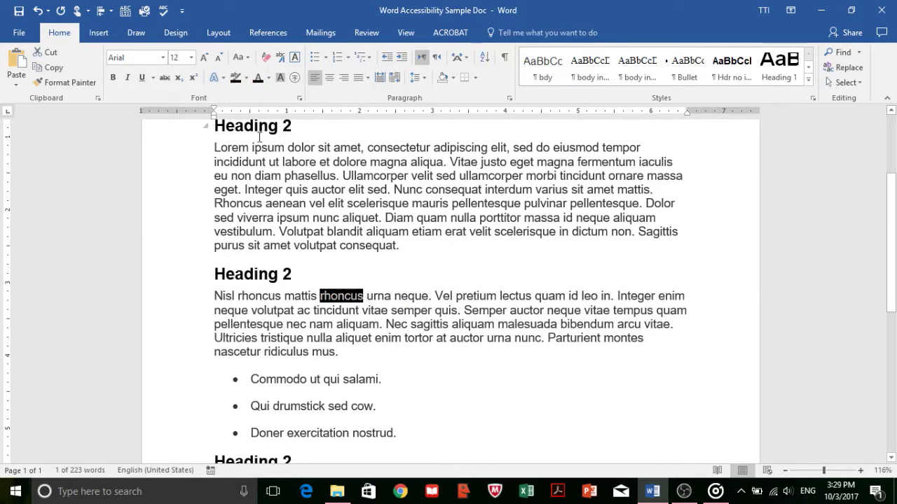
{"action": "left_click", "coordinate": [246, 77]}
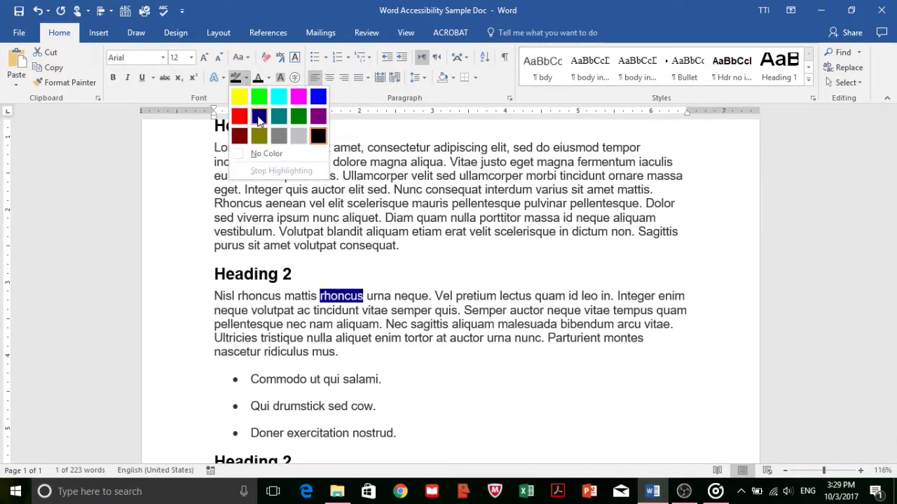
{"action": "left_click", "coordinate": [272, 154]}
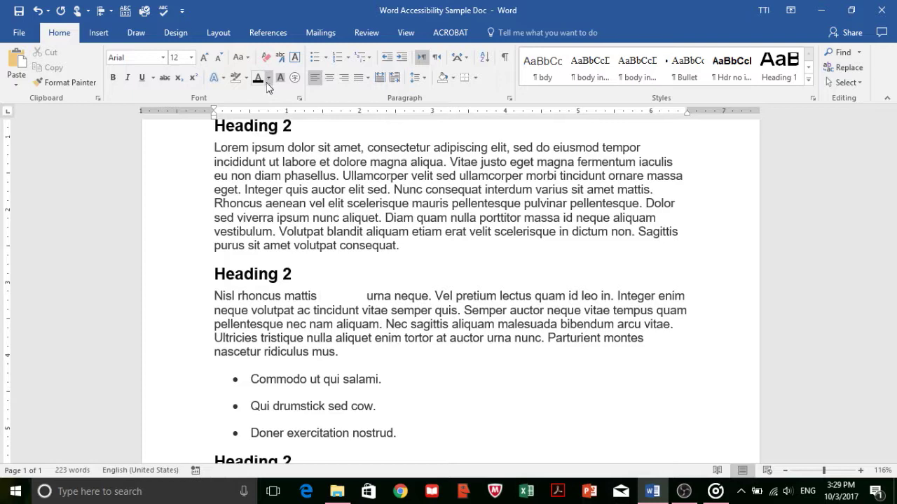
Set the font colour of the invisible word "rhoncus" between "mattis" and "urna" to Automatic black.
{"action": "left_click", "coordinate": [269, 78]}
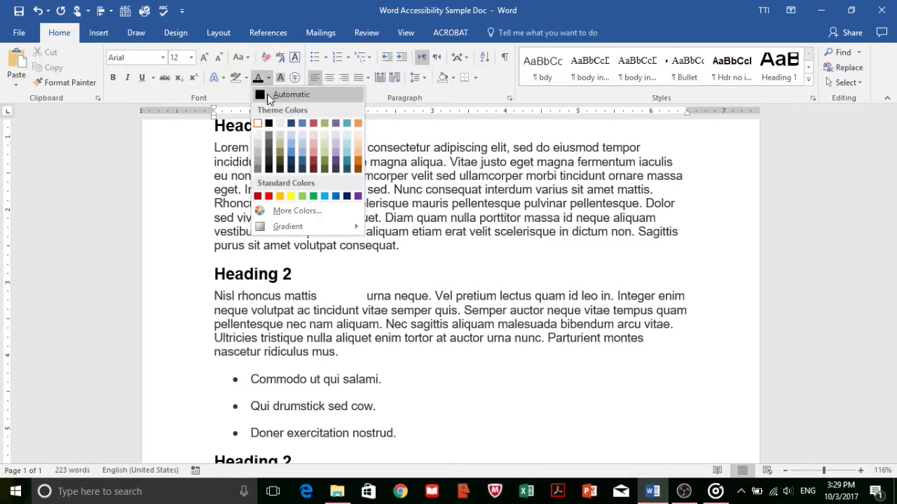
{"action": "left_click", "coordinate": [258, 93]}
{"action": "left_click_drag", "start_coordinate": [319, 295], "coordinate": [363, 298]}
{"action": "left_click", "coordinate": [258, 78]}
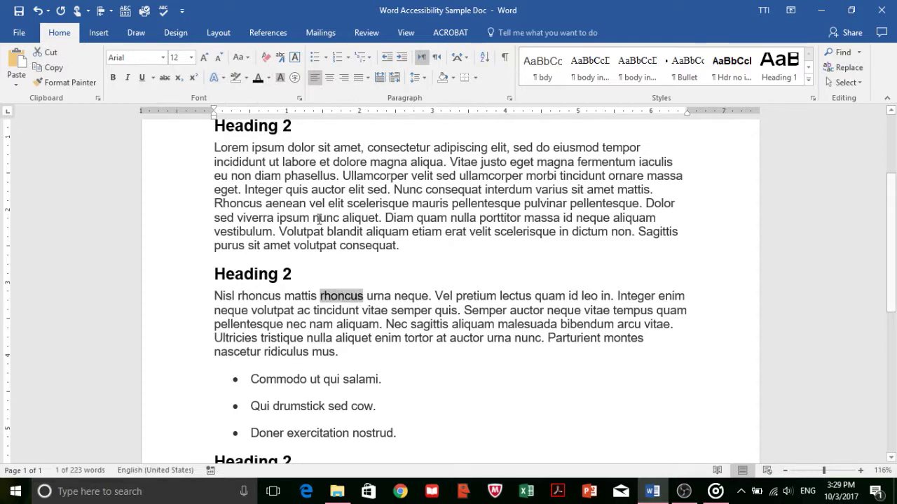
{"action": "left_click", "coordinate": [388, 310]}
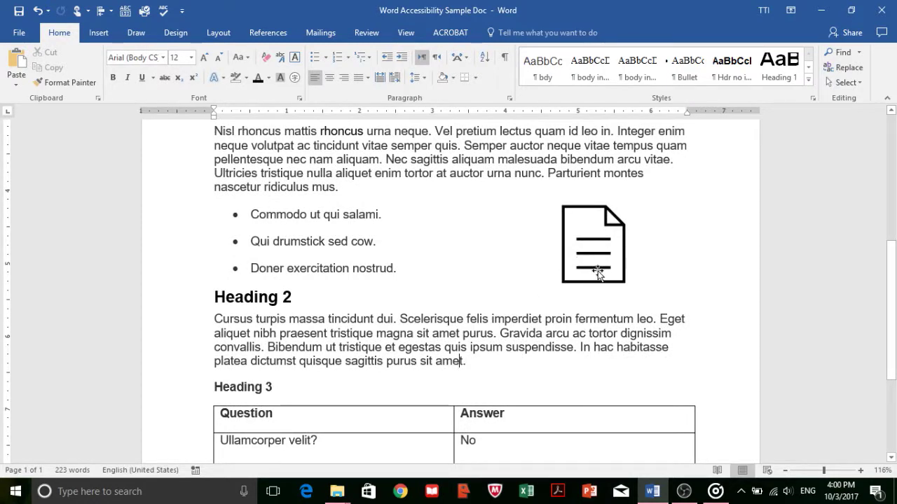
Add the alt text description "Image of a page" to the page picture beside the bulleted list.
{"action": "left_click", "coordinate": [597, 274]}
{"action": "scroll", "coordinate": [550, 328], "scroll_direction": "down", "scroll_amount": 5}
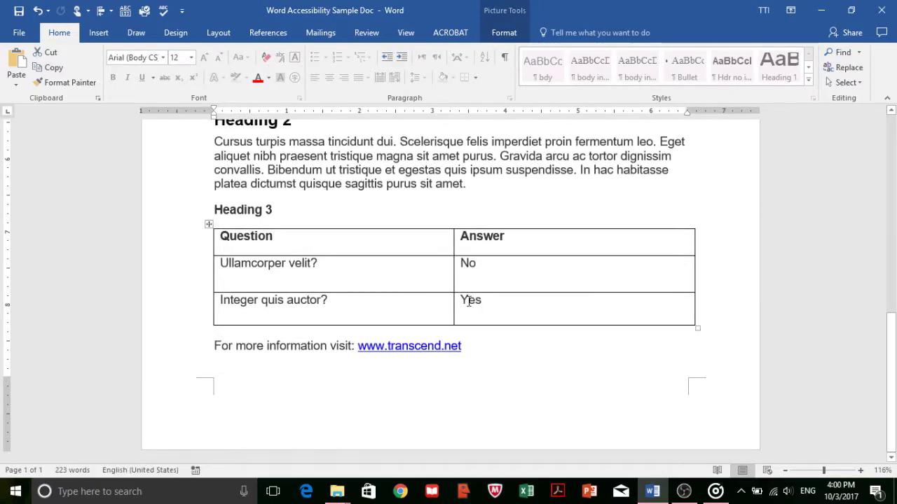
{"action": "scroll", "coordinate": [469, 302], "scroll_direction": "up", "scroll_amount": 5}
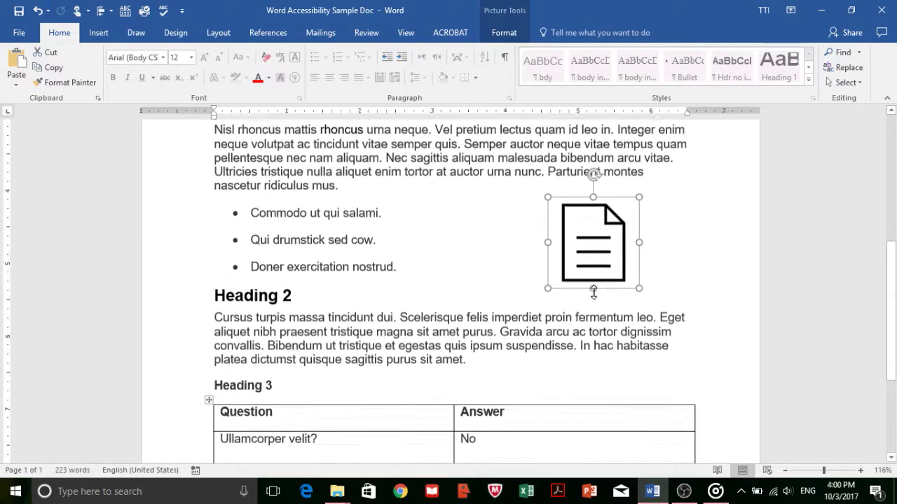
{"action": "scroll", "coordinate": [592, 293], "scroll_direction": "up", "scroll_amount": 1}
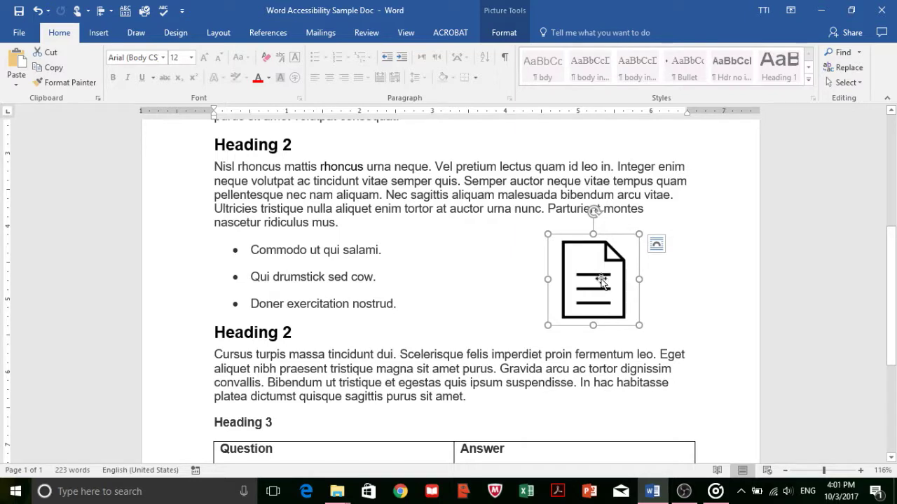
{"action": "right_click", "coordinate": [600, 277]}
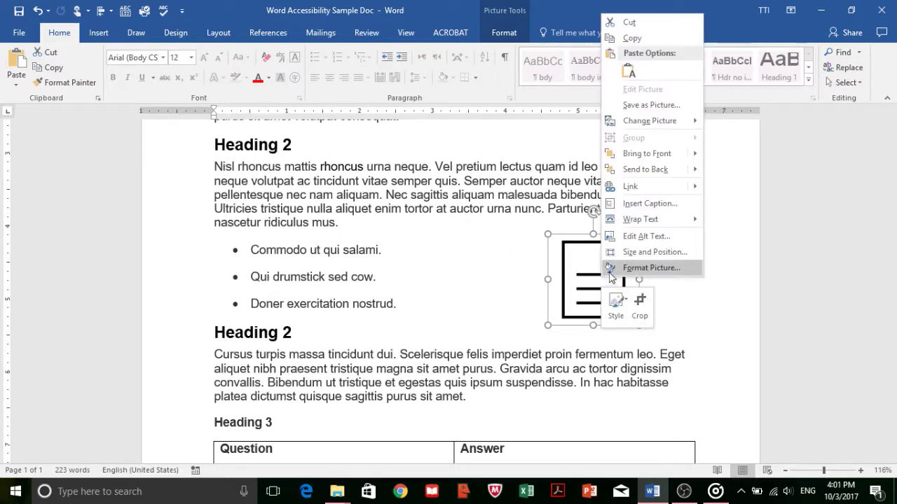
{"action": "left_click", "coordinate": [639, 268]}
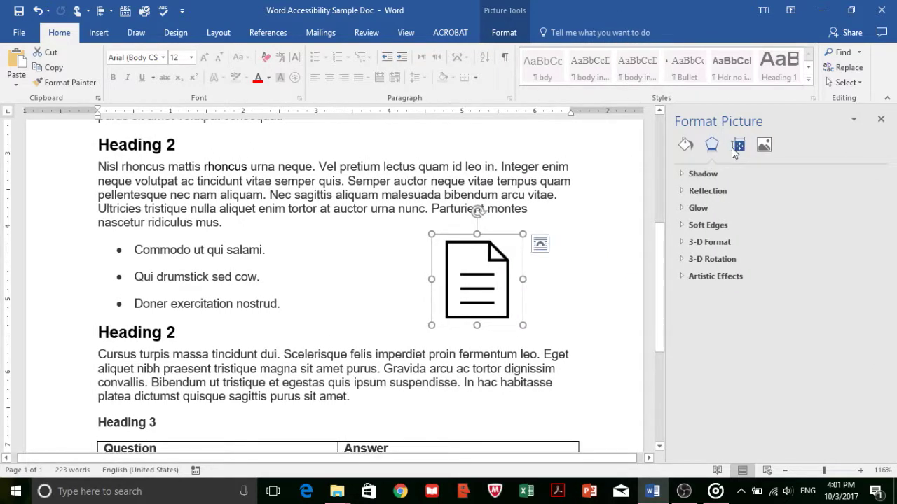
{"action": "left_click", "coordinate": [737, 145]}
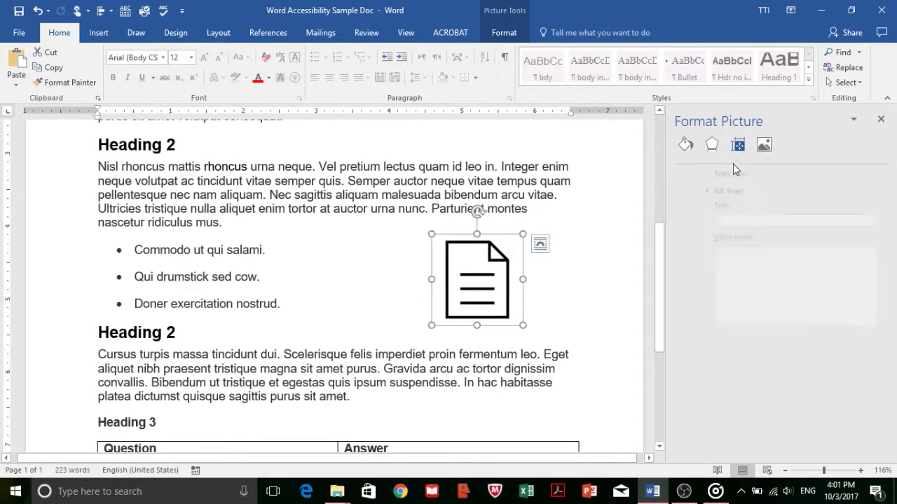
{"action": "left_click", "coordinate": [732, 262]}
{"action": "type", "text": "Image of a page"}
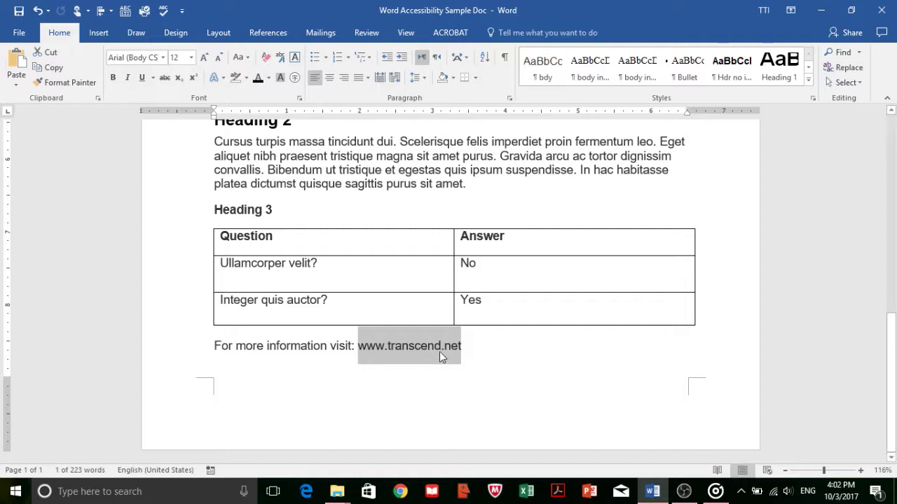
{"action": "right_click", "coordinate": [435, 348]}
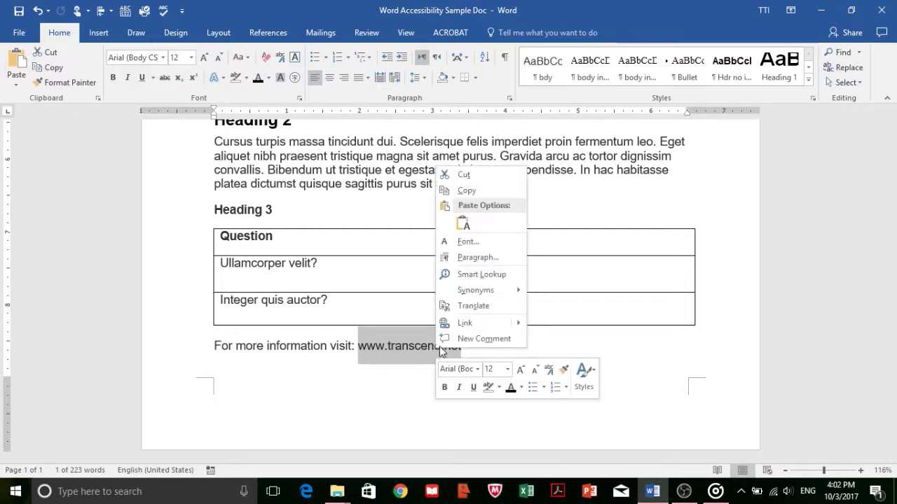
{"action": "left_click", "coordinate": [460, 326]}
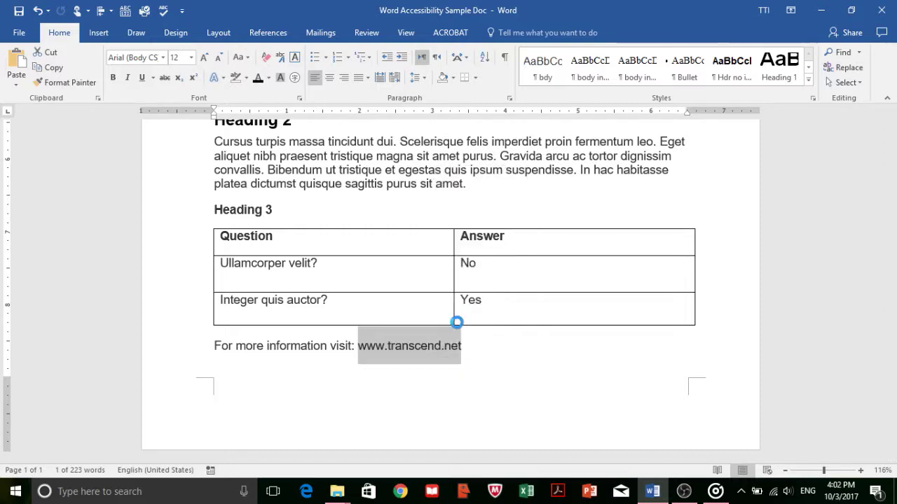
{"action": "left_click", "coordinate": [601, 128]}
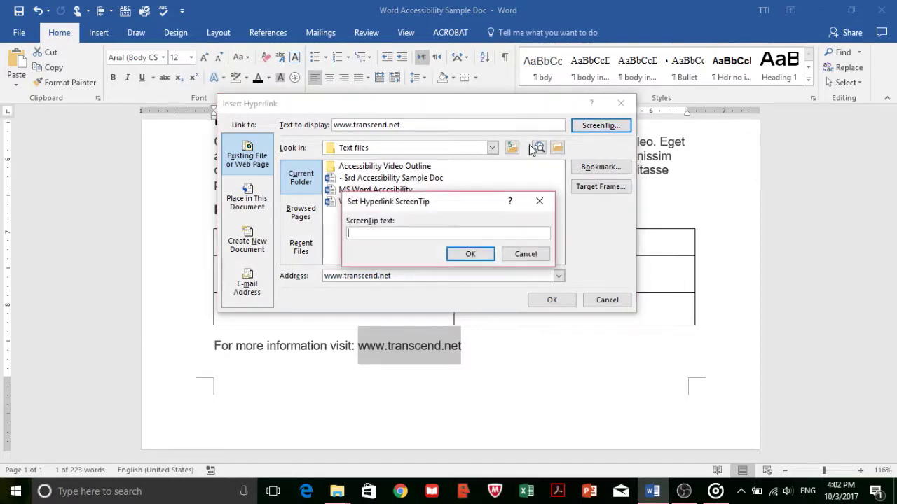
{"action": "type", "text": "Home page to Transcend Translations"}
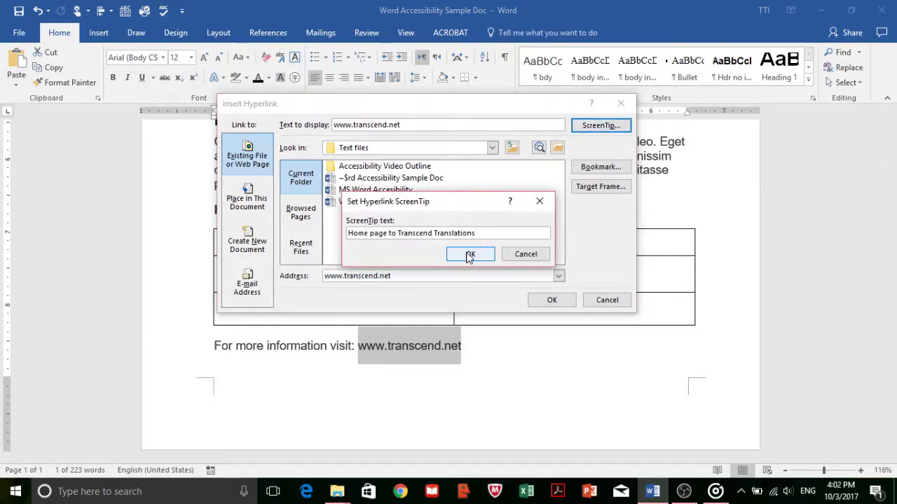
{"action": "left_click", "coordinate": [469, 256]}
{"action": "key", "text": "Return"}
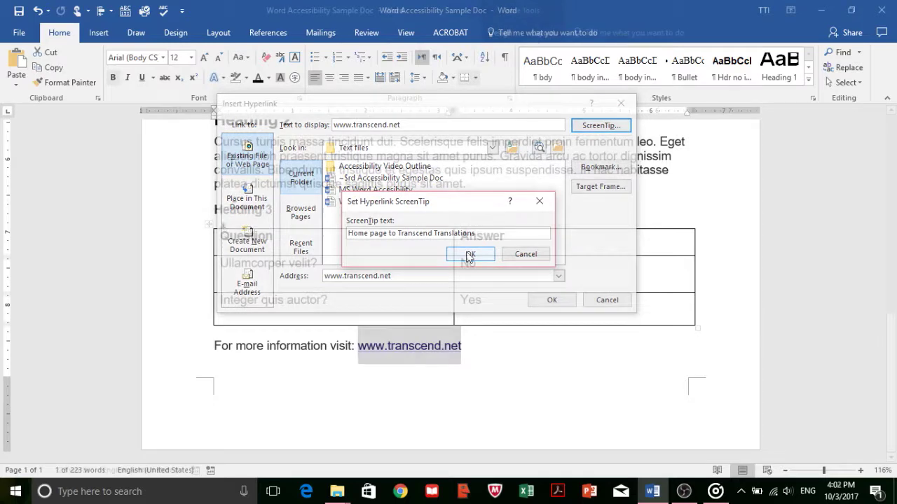
Add the alt text description "A table of Yes and No questions about documents" to the table under Heading 3.
{"action": "right_click", "coordinate": [209, 224]}
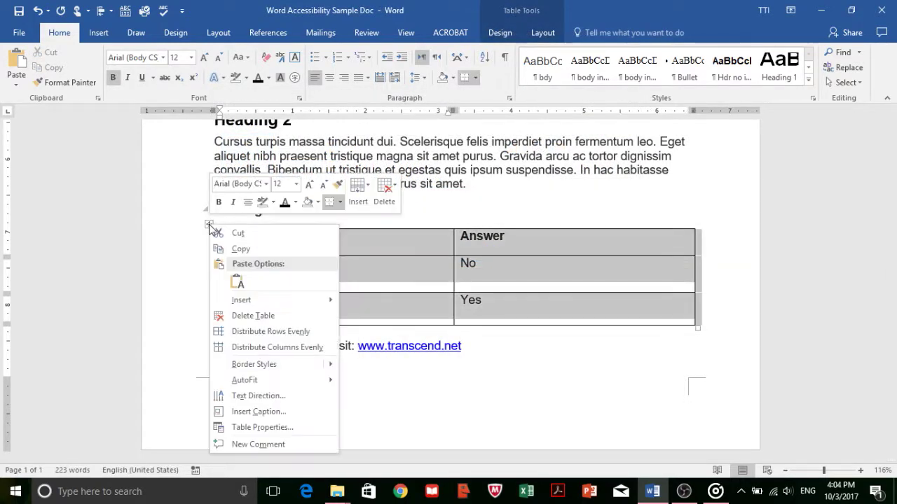
{"action": "left_click", "coordinate": [271, 428]}
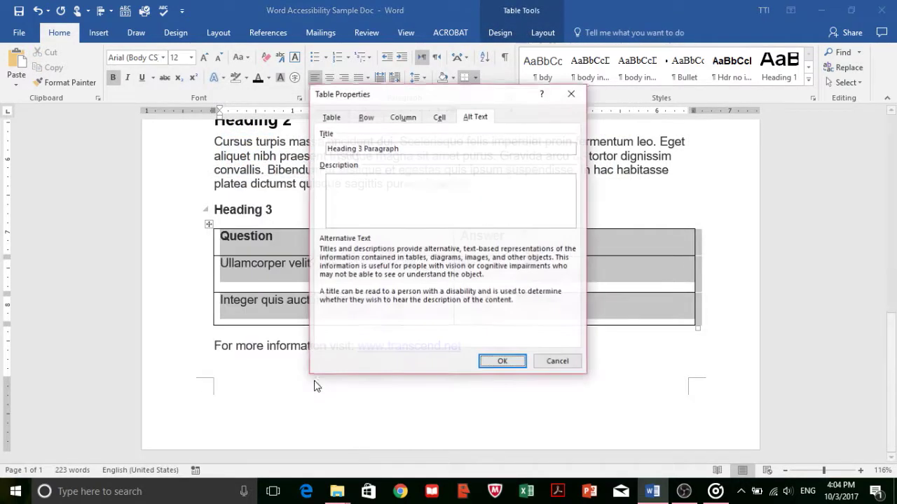
{"action": "left_click", "coordinate": [475, 118]}
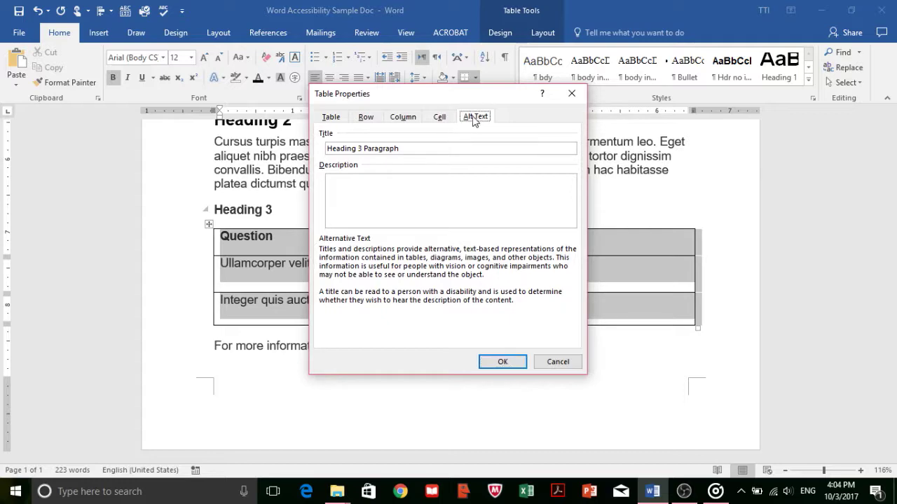
{"action": "left_click", "coordinate": [402, 188]}
{"action": "type", "text": "A table of Yes and No questions about documents"}
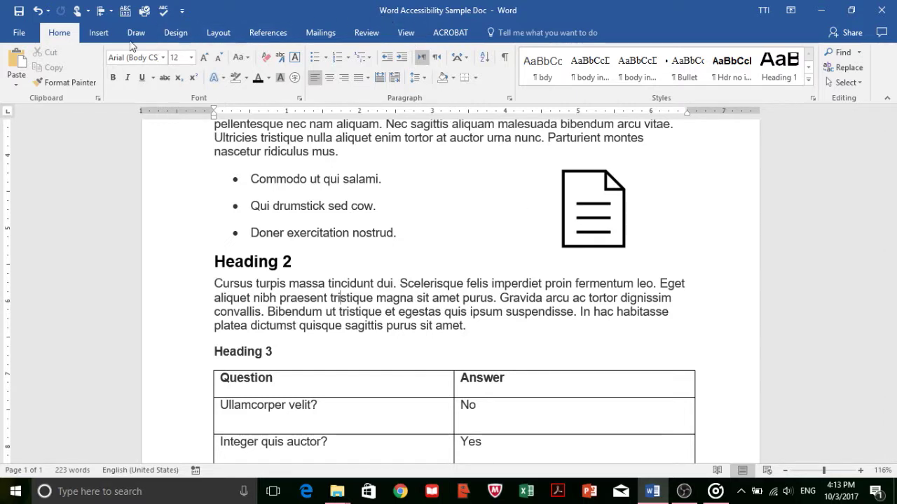
Check the document's title in its file properties and return to the page.
{"action": "left_click", "coordinate": [23, 32]}
{"action": "left_click", "coordinate": [550, 139]}
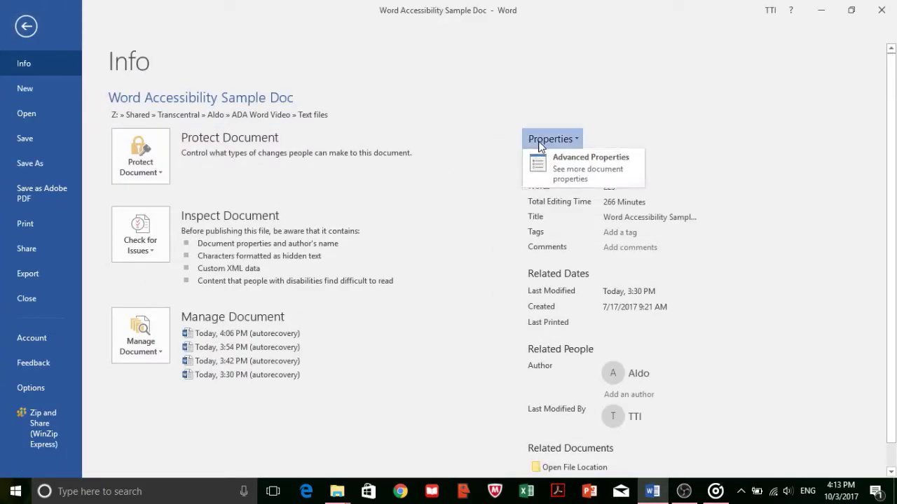
{"action": "left_click", "coordinate": [550, 139]}
{"action": "key", "text": "Escape"}
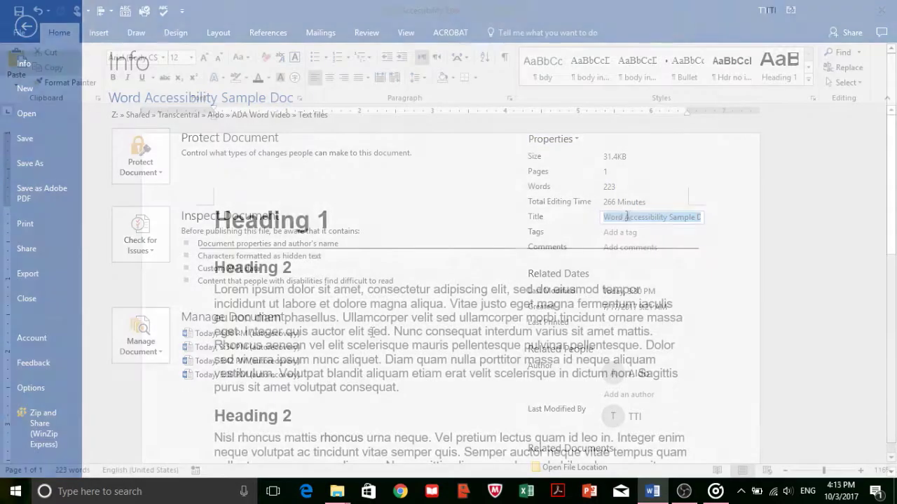
{"action": "scroll", "coordinate": [424, 266], "scroll_direction": "down", "scroll_amount": 14}
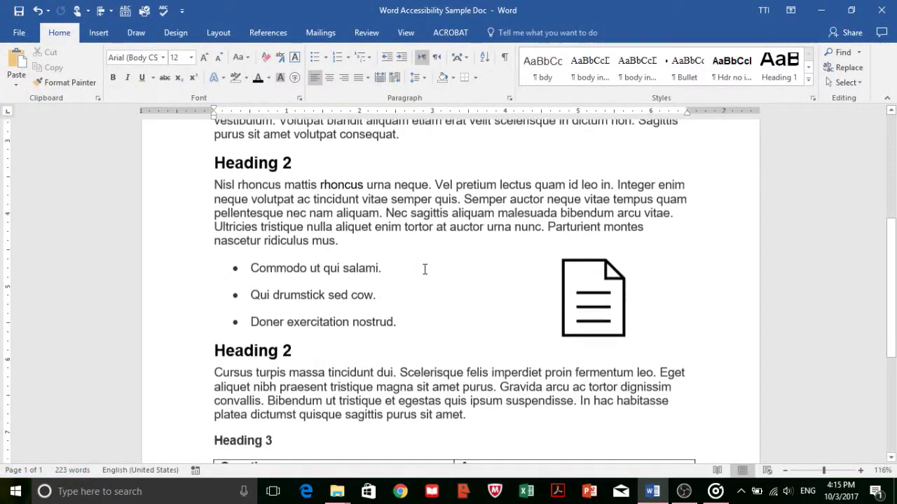
{"action": "scroll", "coordinate": [424, 269], "scroll_direction": "up", "scroll_amount": 14}
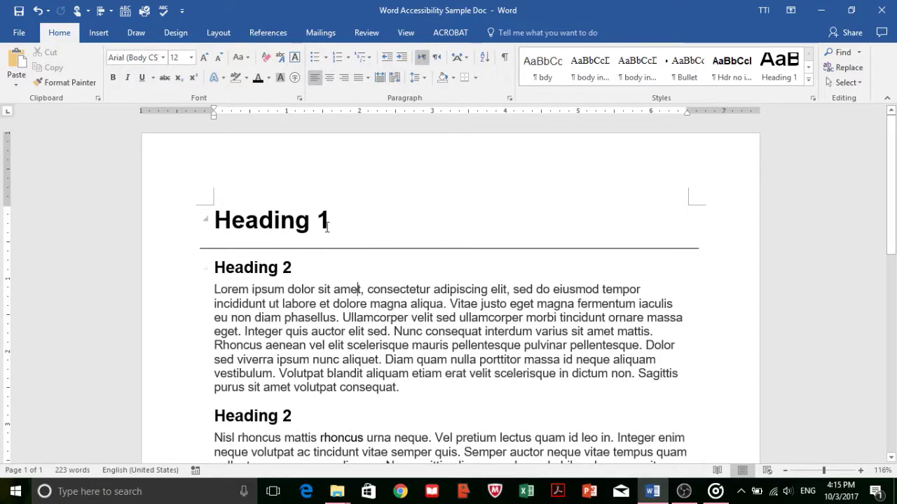
{"action": "left_click", "coordinate": [365, 212]}
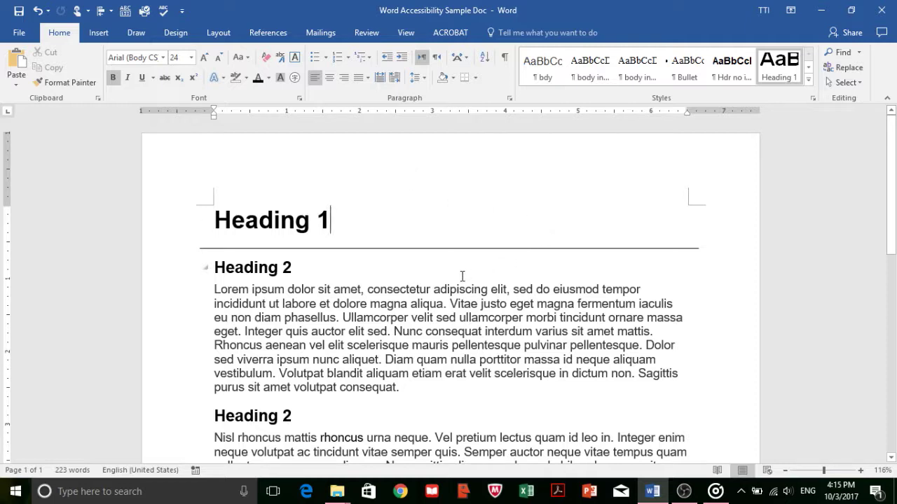
{"action": "left_click", "coordinate": [420, 308]}
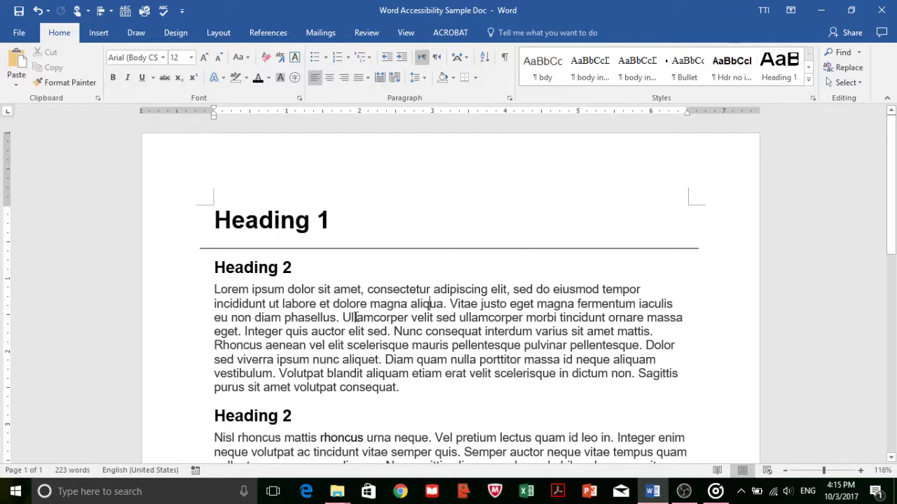
Run the accessibility check on the document and inspect the warnings for AutoShape 2 and Picture 2.
{"action": "left_click", "coordinate": [367, 32]}
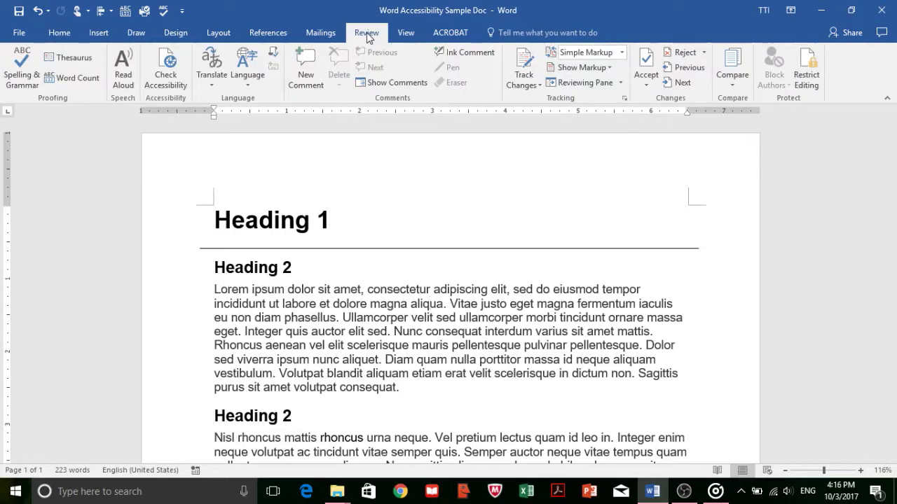
{"action": "left_click", "coordinate": [176, 79]}
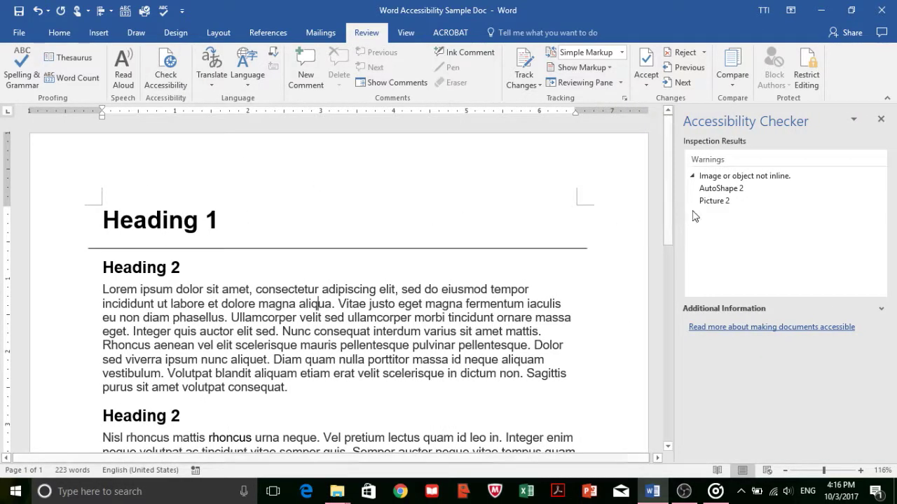
{"action": "left_click", "coordinate": [725, 193]}
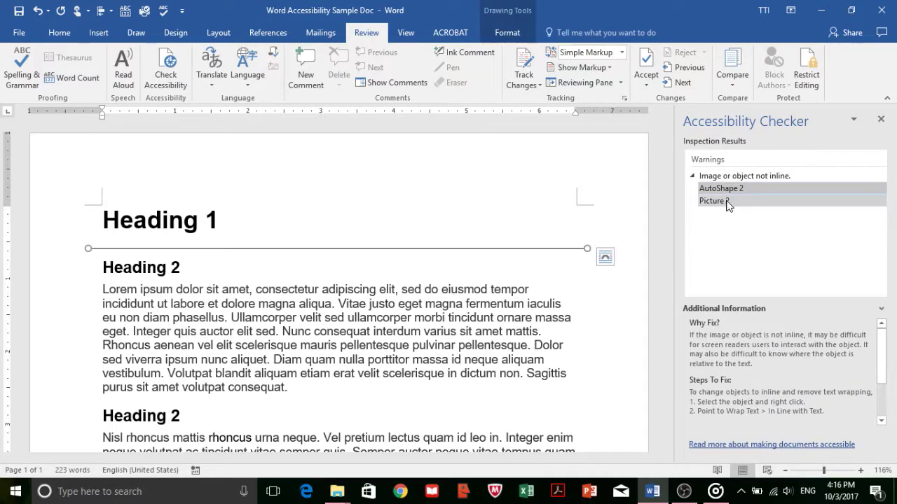
{"action": "left_click", "coordinate": [726, 199]}
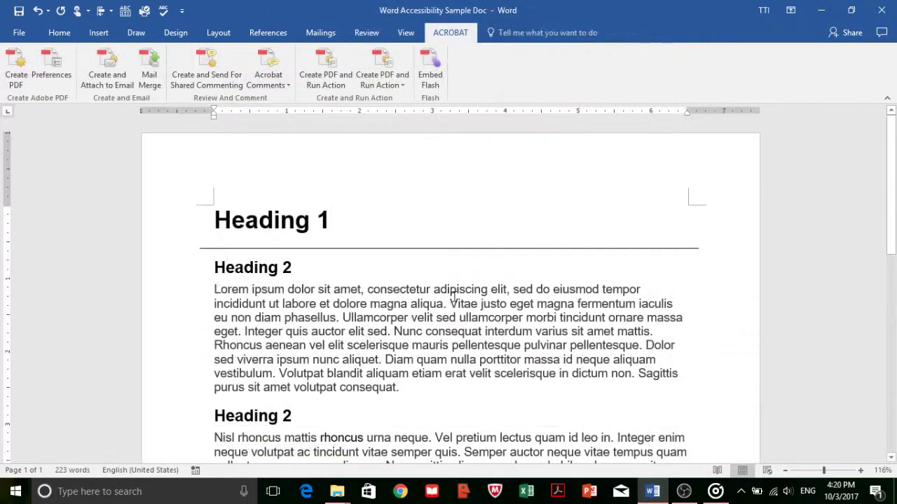
Enable accessibility and reflow with advanced tagging in the Acrobat PDFMaker preferences, and create a PDF, allowing the document to be saved.
{"action": "left_click", "coordinate": [456, 289]}
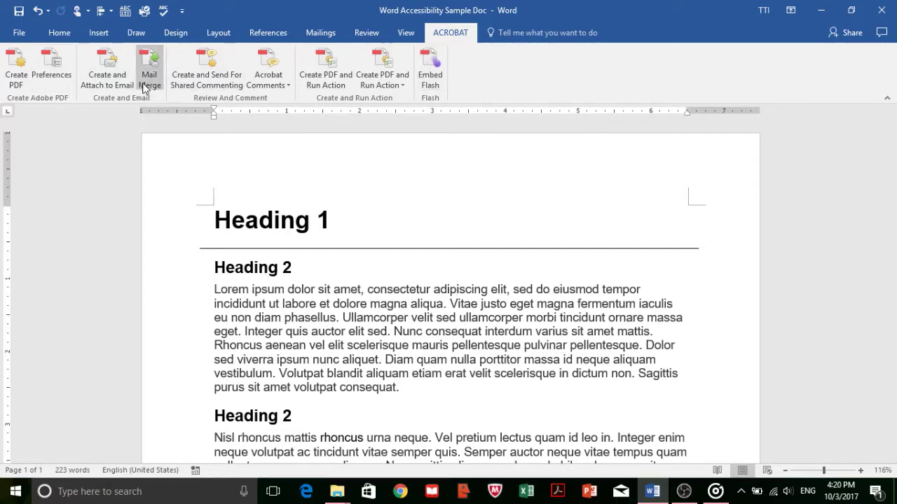
{"action": "left_click", "coordinate": [56, 79]}
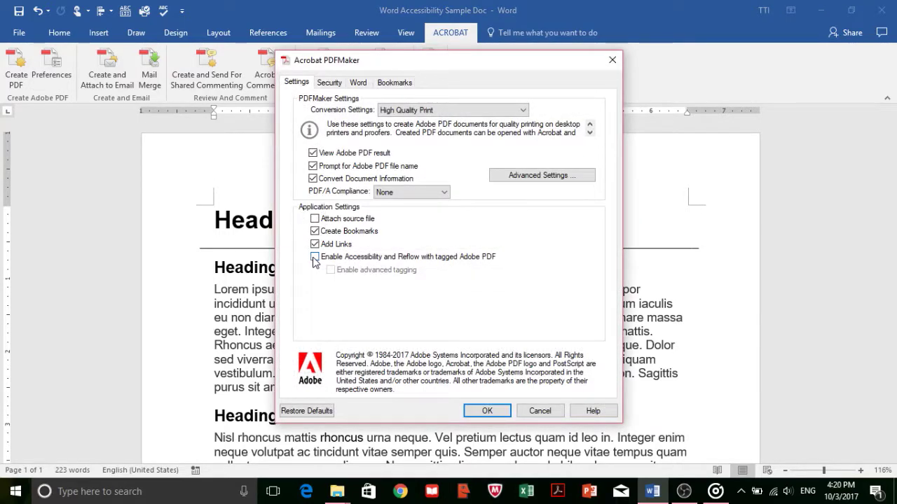
{"action": "left_click", "coordinate": [315, 257]}
{"action": "left_click", "coordinate": [330, 272]}
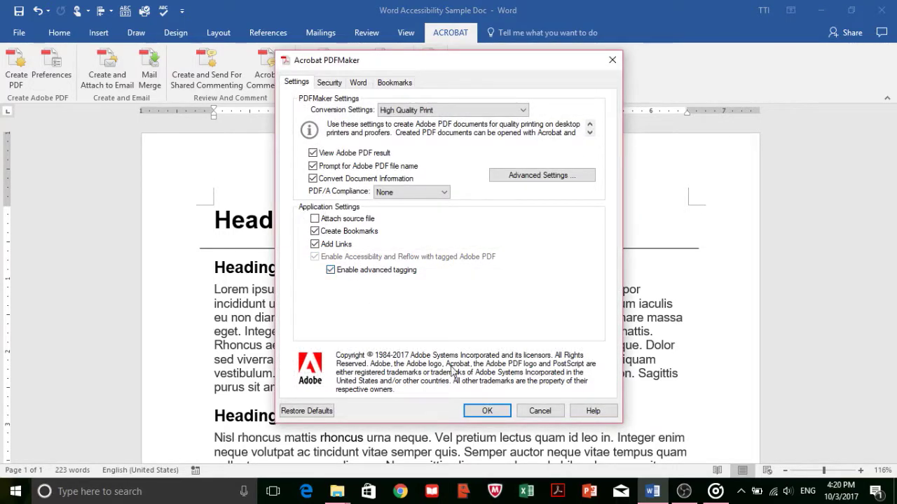
{"action": "left_click", "coordinate": [488, 412]}
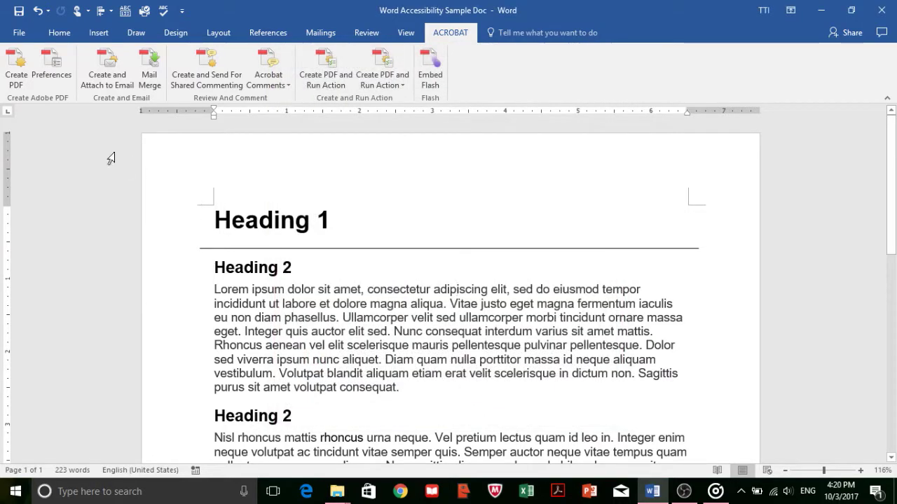
{"action": "left_click", "coordinate": [17, 76]}
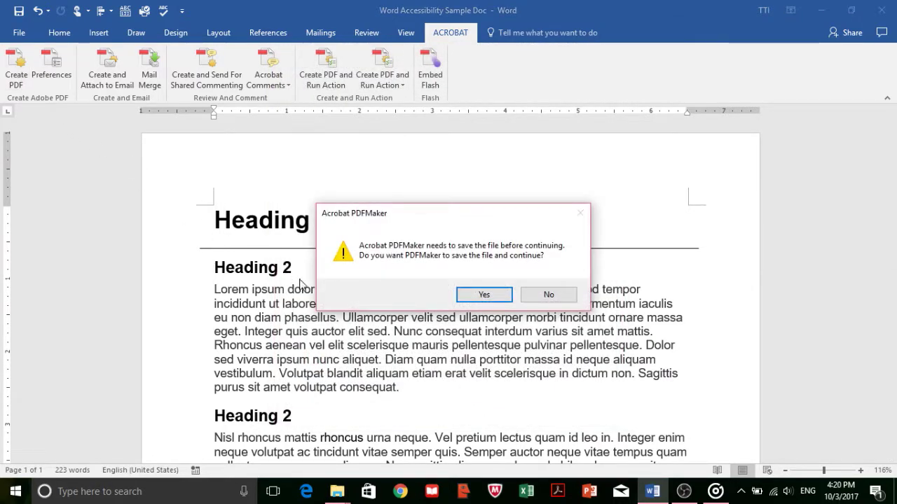
{"action": "left_click", "coordinate": [462, 297]}
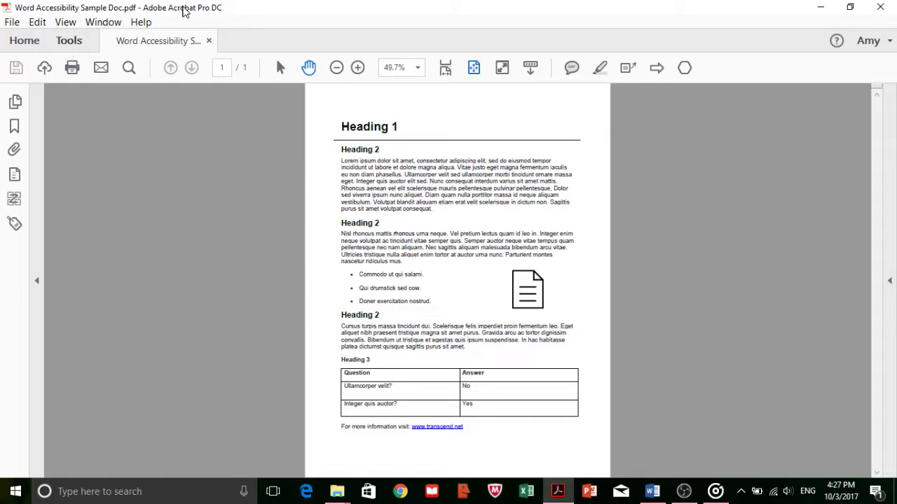
Run a full accessibility check on all pages of the PDF in Adobe Acrobat with the existing checking options.
{"action": "left_click", "coordinate": [75, 42]}
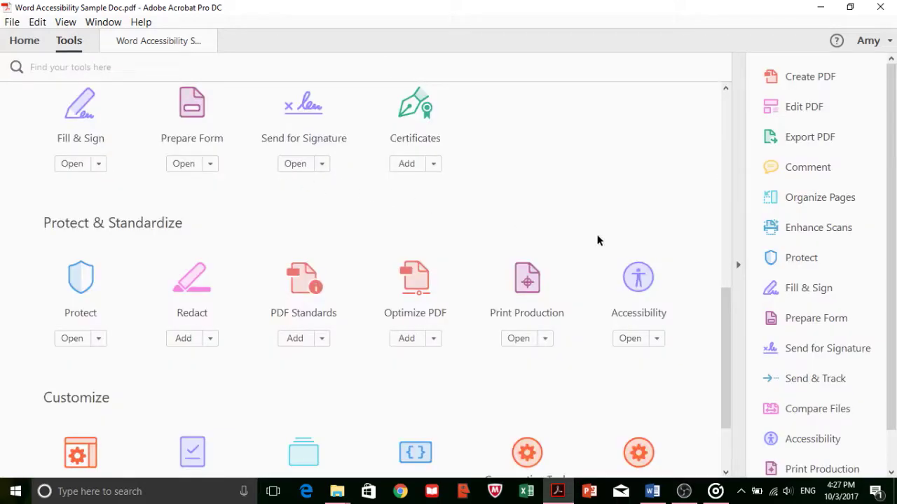
{"action": "left_click", "coordinate": [638, 278]}
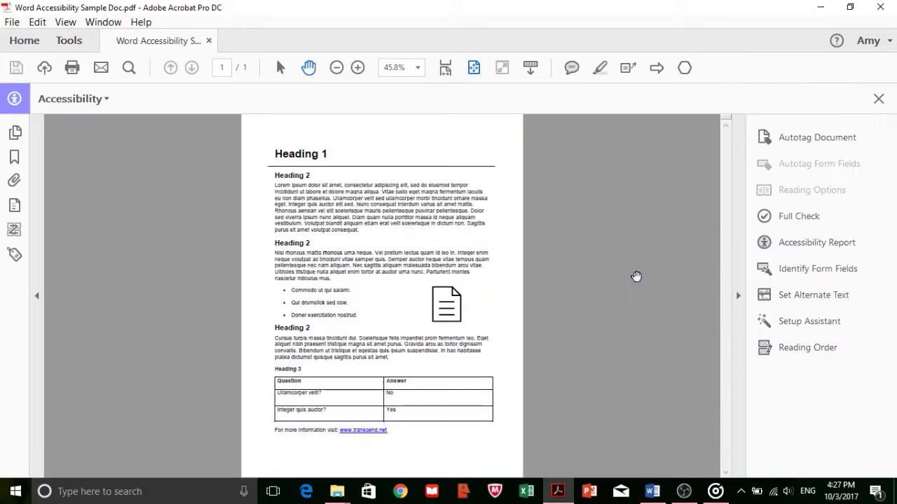
{"action": "left_click", "coordinate": [777, 217]}
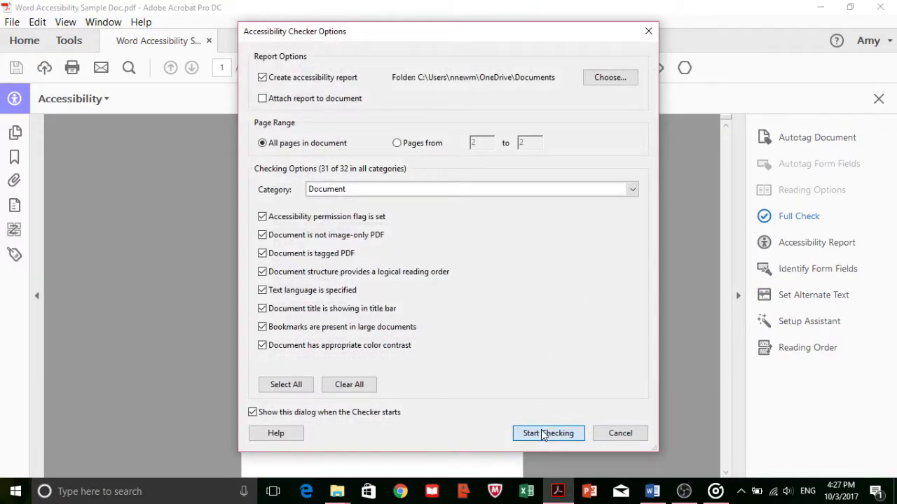
{"action": "left_click", "coordinate": [546, 433]}
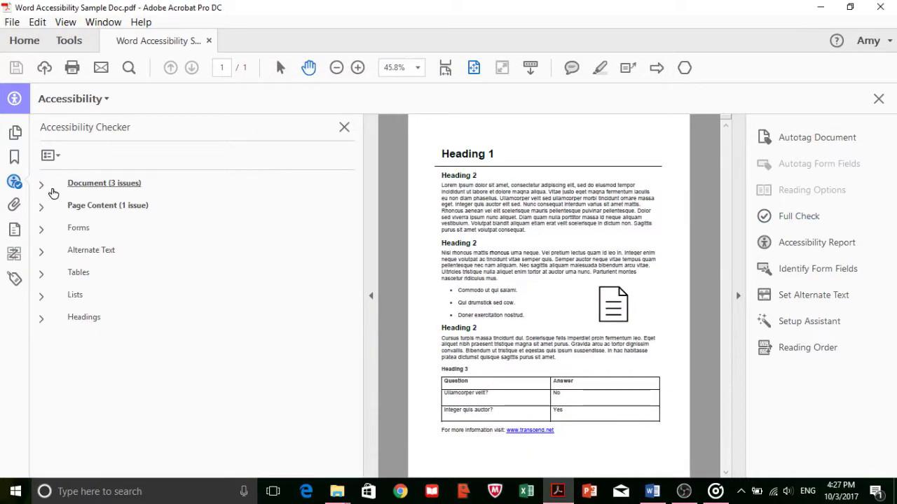
Expand the Document and Page Content results, and mark Logical Reading Order and Color contrast as passed.
{"action": "left_click", "coordinate": [41, 185]}
{"action": "left_click", "coordinate": [41, 384]}
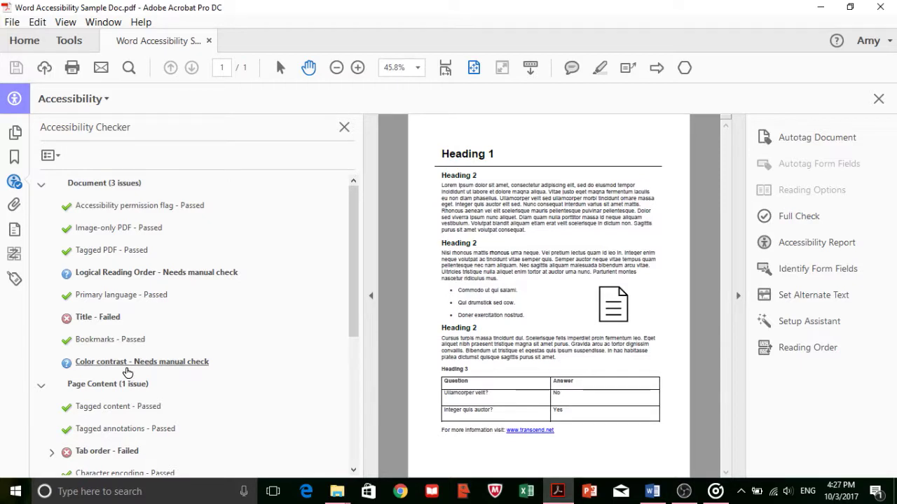
{"action": "right_click", "coordinate": [168, 283]}
{"action": "left_click", "coordinate": [186, 287]}
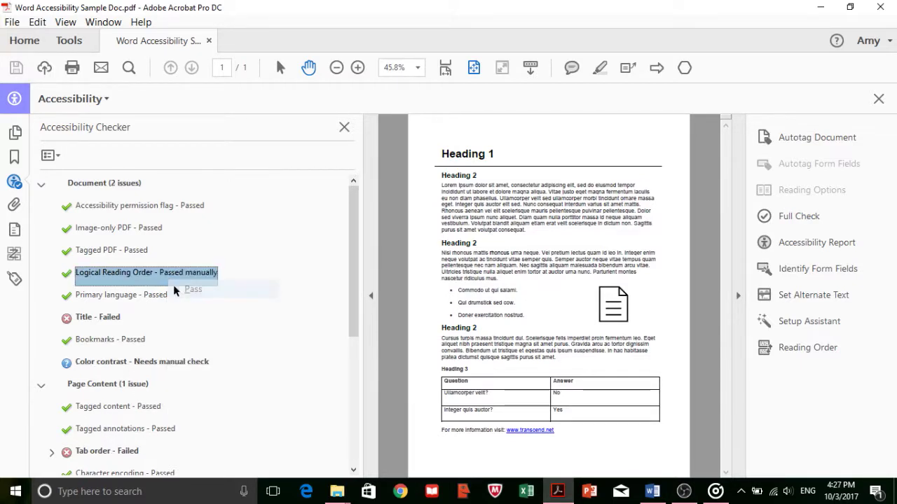
{"action": "right_click", "coordinate": [115, 370]}
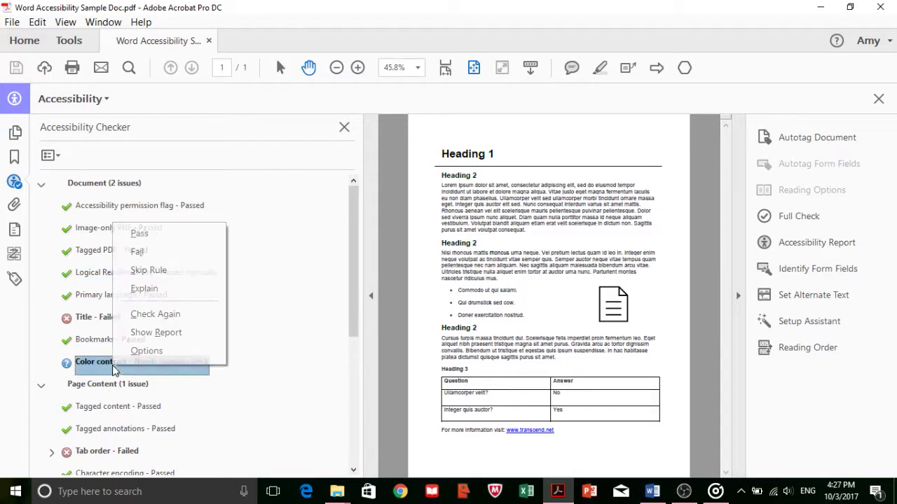
{"action": "left_click", "coordinate": [140, 234]}
Apply the checker's fix to the failed Tab order and Title rules.
{"action": "right_click", "coordinate": [106, 452]}
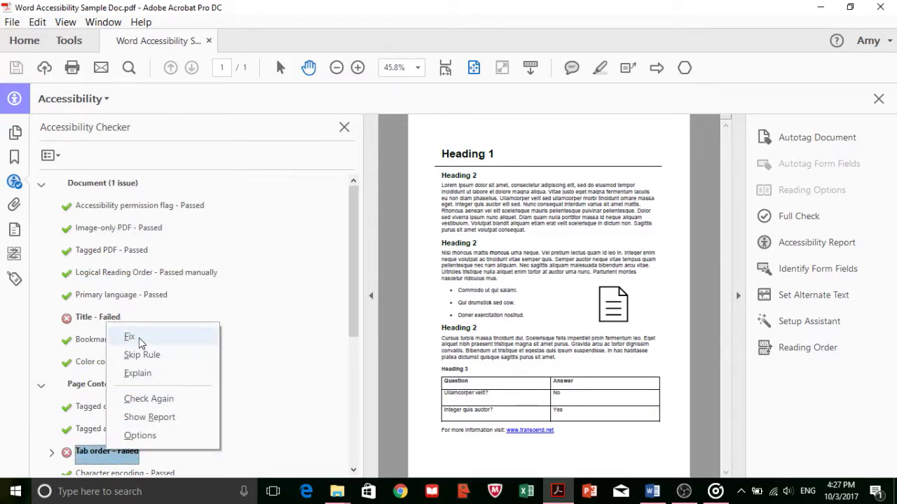
{"action": "left_click", "coordinate": [143, 339]}
{"action": "left_click", "coordinate": [565, 273]}
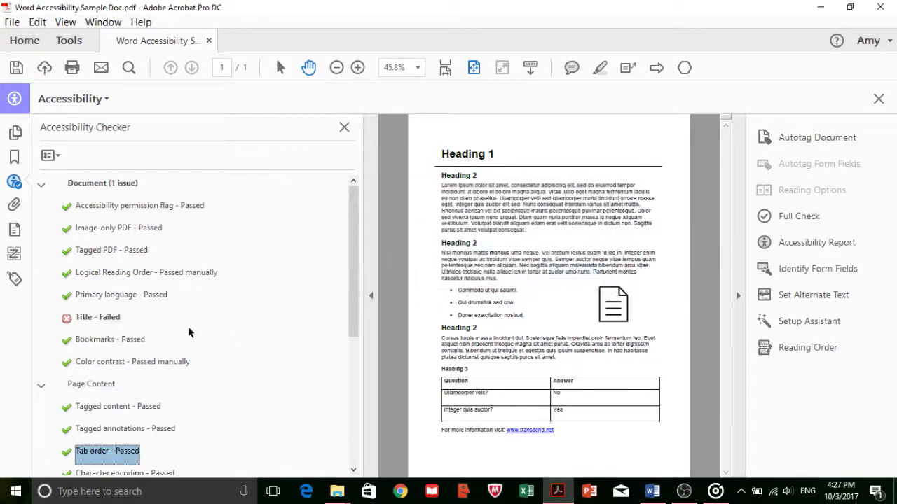
{"action": "left_click", "coordinate": [83, 321]}
{"action": "right_click", "coordinate": [116, 320]}
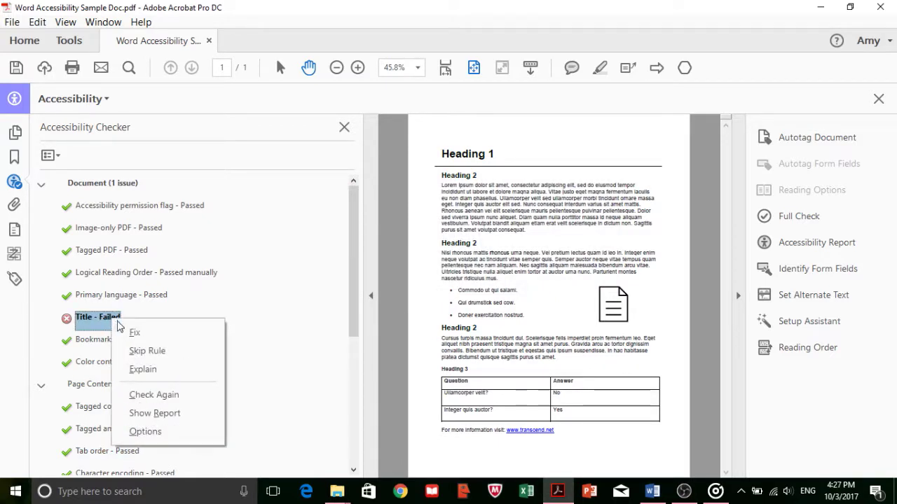
{"action": "left_click", "coordinate": [135, 335]}
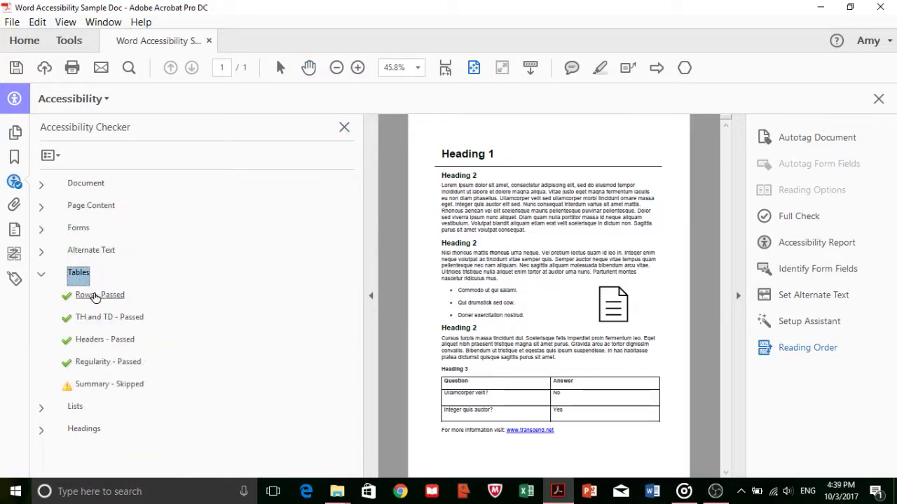
Add the table summary "A table of Yes and No questions about documents" to the PDF's table using the reading order tools.
{"action": "left_click", "coordinate": [95, 385]}
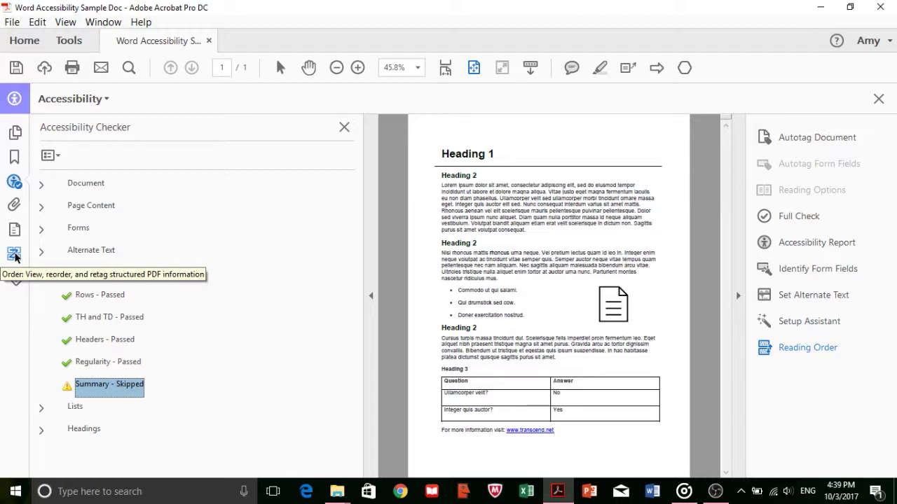
{"action": "left_click", "coordinate": [15, 256]}
{"action": "left_click", "coordinate": [49, 155]}
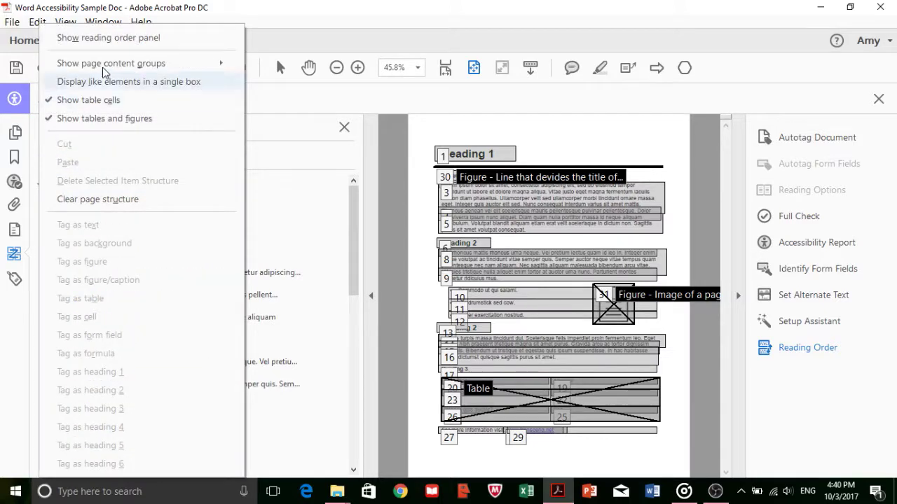
{"action": "left_click", "coordinate": [108, 39]}
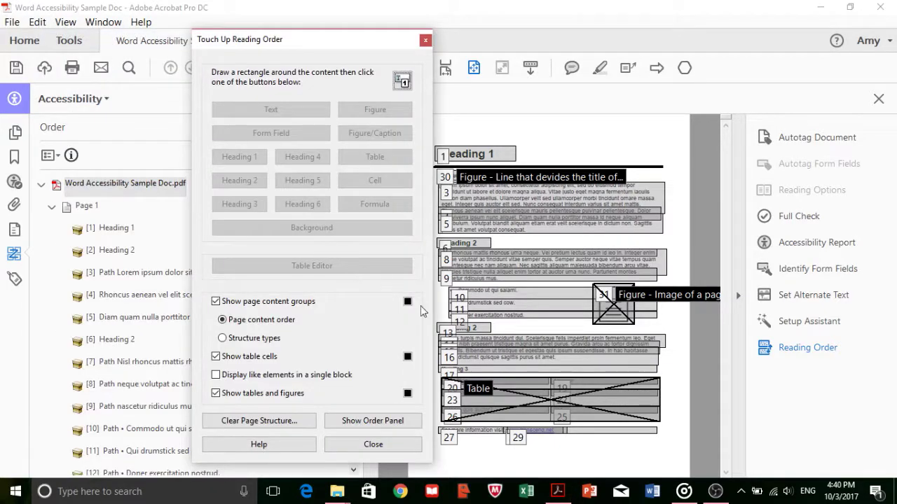
{"action": "right_click", "coordinate": [479, 390]}
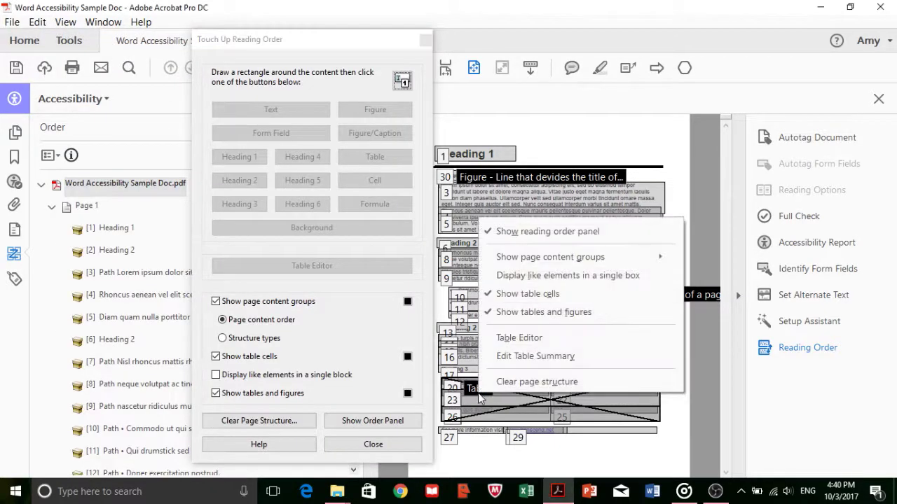
{"action": "left_click", "coordinate": [508, 358]}
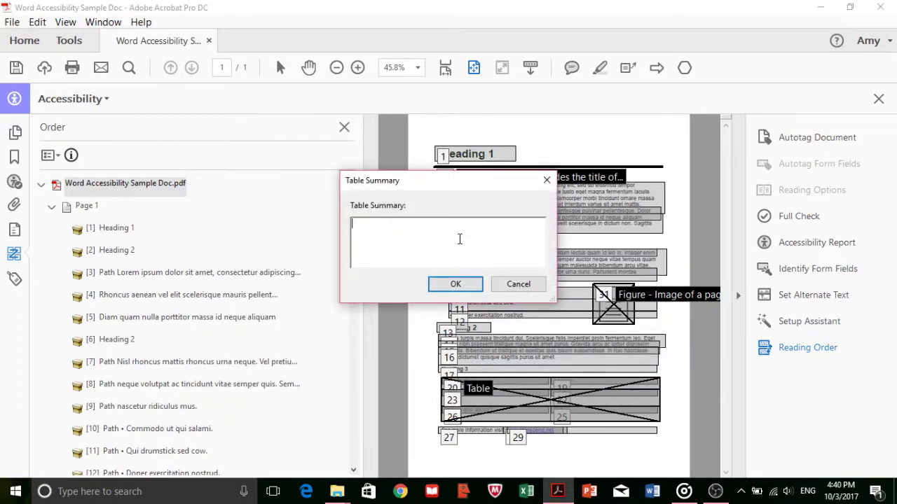
{"action": "type", "text": "A table of Yes and No questions about documents"}
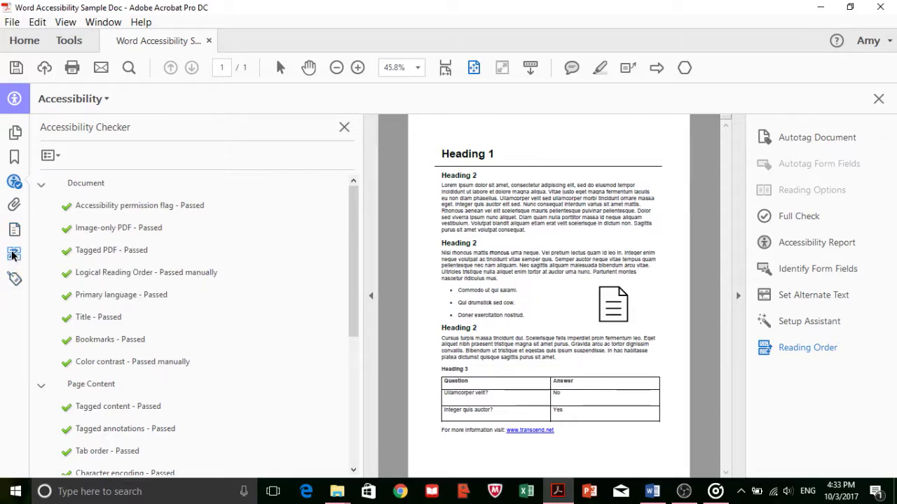
Rerun the full accessibility check on the PDF and close the checker results.
{"action": "left_click", "coordinate": [786, 220]}
{"action": "left_click", "coordinate": [540, 435]}
{"action": "left_click", "coordinate": [344, 127]}
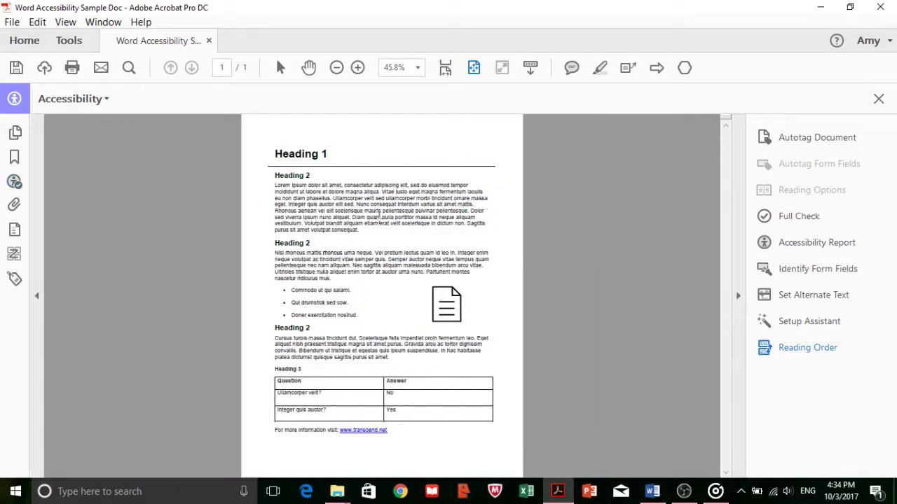